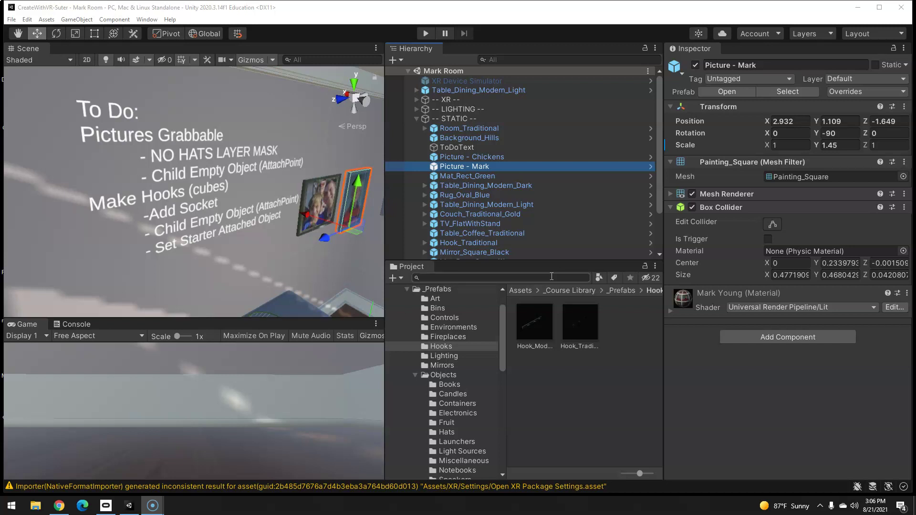
# - Open the Art prefabs folder and orbit the Scene view around the two wall pictures and to-do text
pyautogui.click(618, 291)
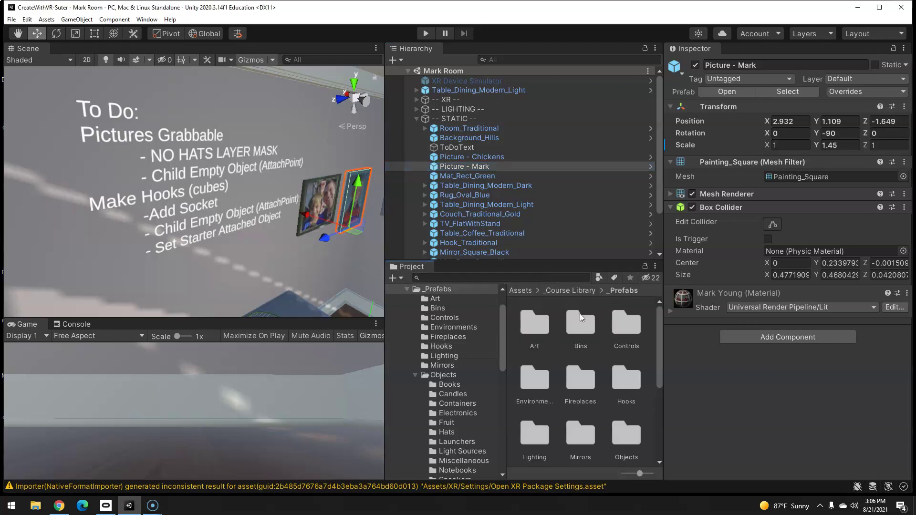
pyautogui.doubleClick(541, 325)
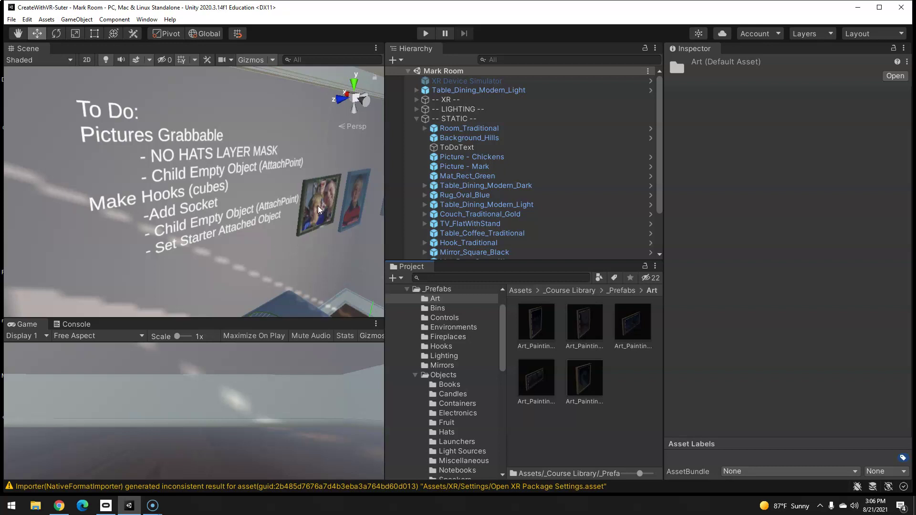
pyautogui.moveTo(258, 234); pyautogui.dragTo(235, 228, button='right')
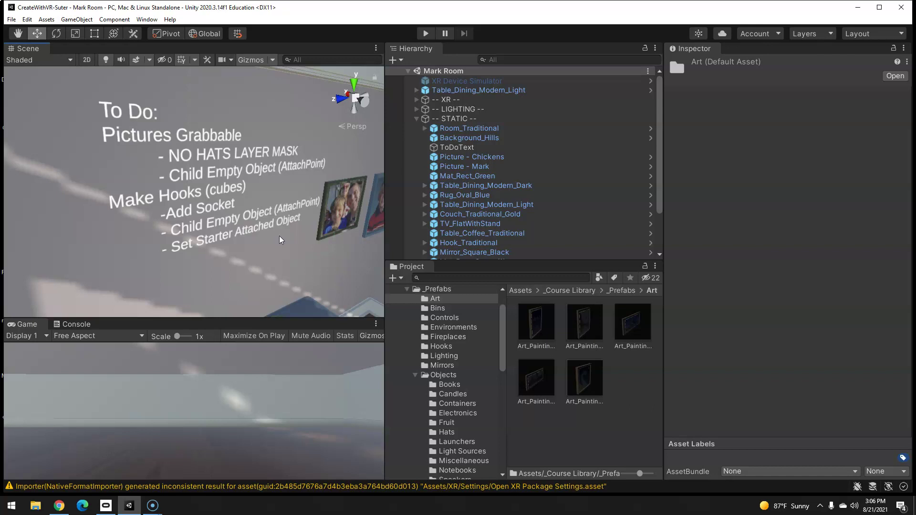
pyautogui.moveTo(212, 244); pyautogui.dragTo(295, 220, button='right')
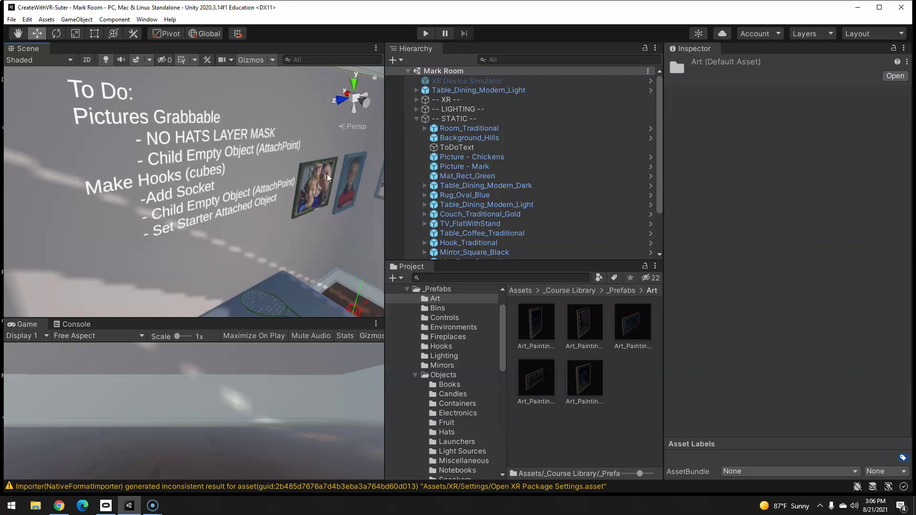
pyautogui.moveTo(302, 217); pyautogui.dragTo(429, 171, button='right')
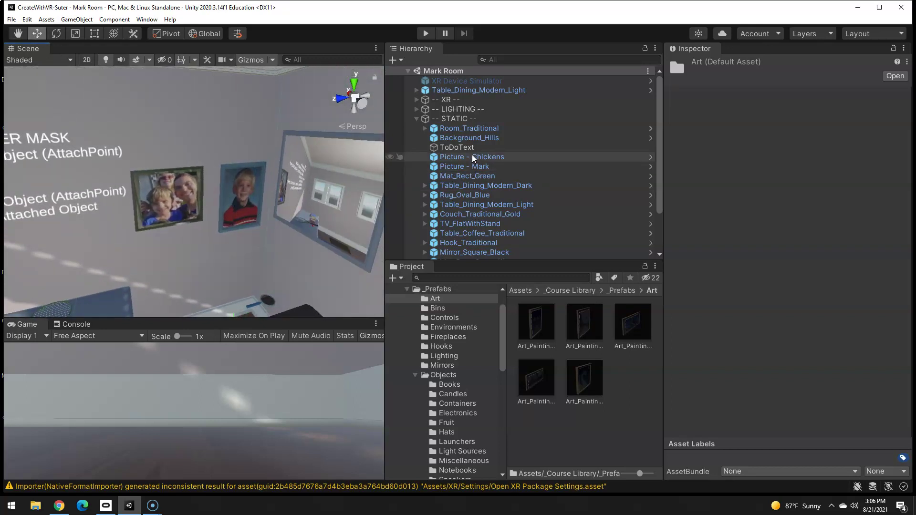
# - Add XR Grab Interactable (with its Rigidbody) to both Picture - Chickens and Picture - Mark
pyautogui.click(473, 157)
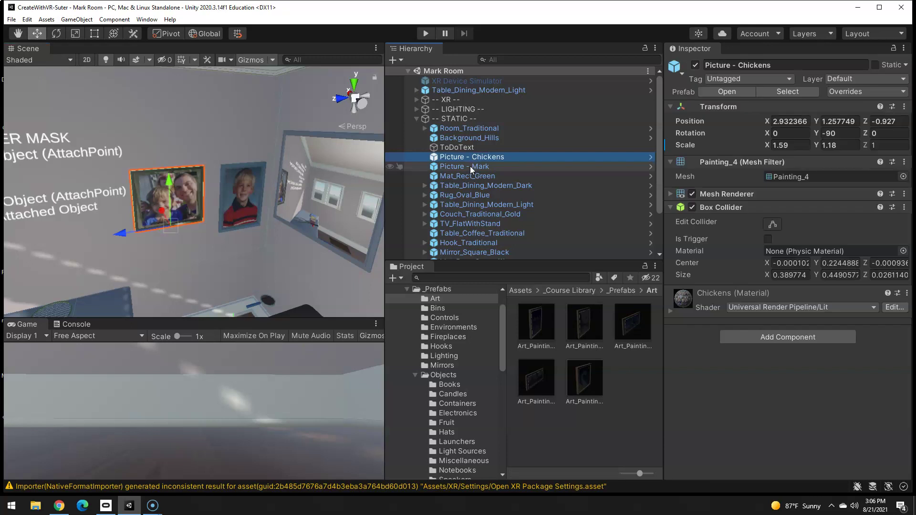
pyautogui.keyDown('ctrl'); pyautogui.click(471, 166); pyautogui.keyUp('ctrl')
pyautogui.click(748, 299)
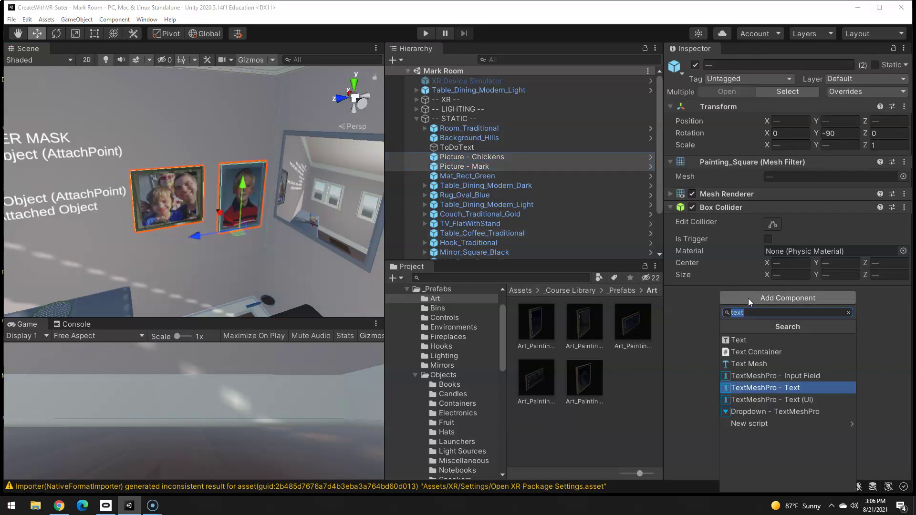
pyautogui.write('grab')
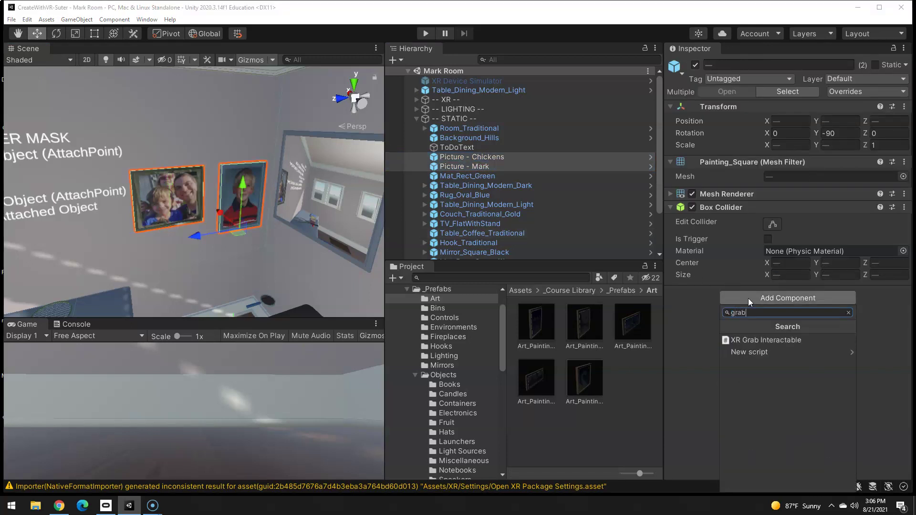
pyautogui.click(752, 339)
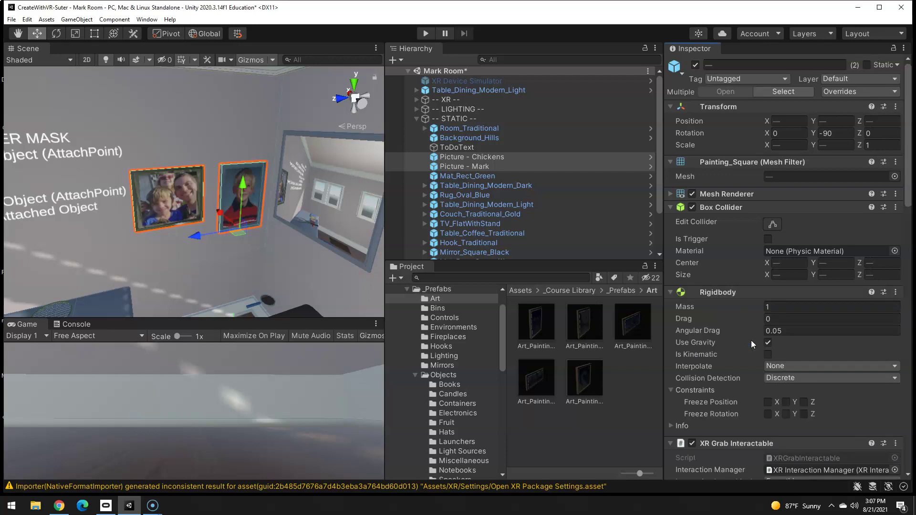
pyautogui.click(671, 292)
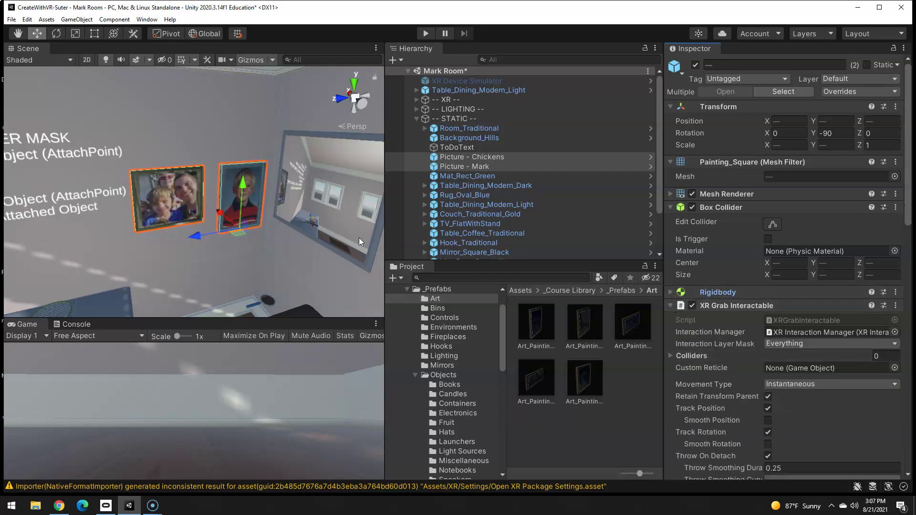
# - Create an empty child named AttachPoint under Picture - Chickens
pyautogui.click(465, 155)
pyautogui.rightClick(465, 156)
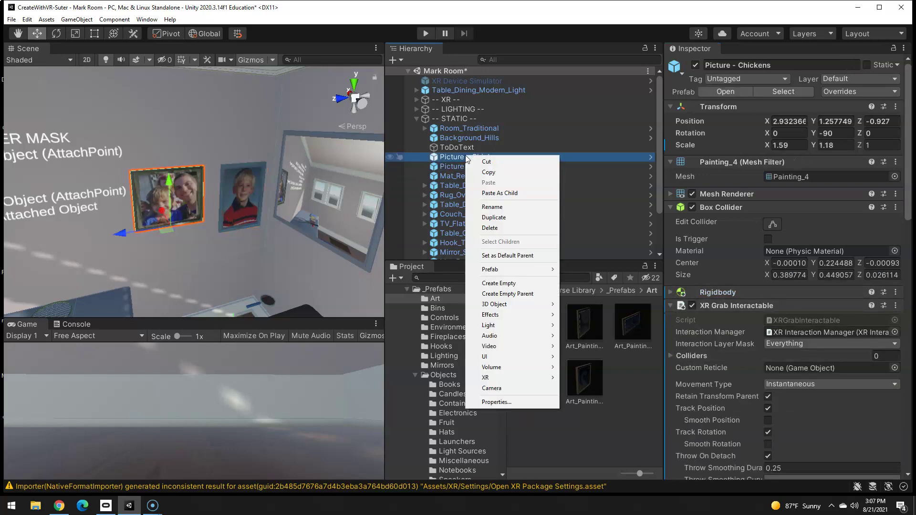
pyautogui.click(489, 285)
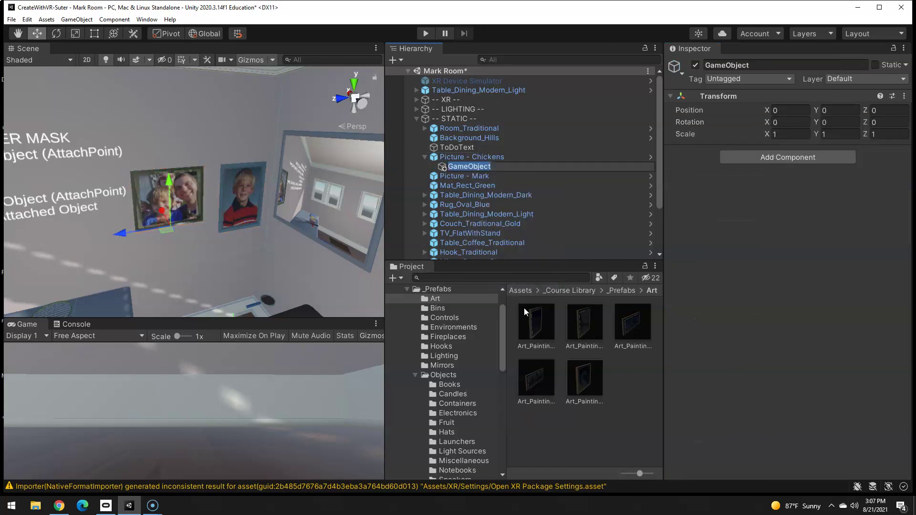
pyautogui.write('AttachPoint')
pyautogui.press('Return')
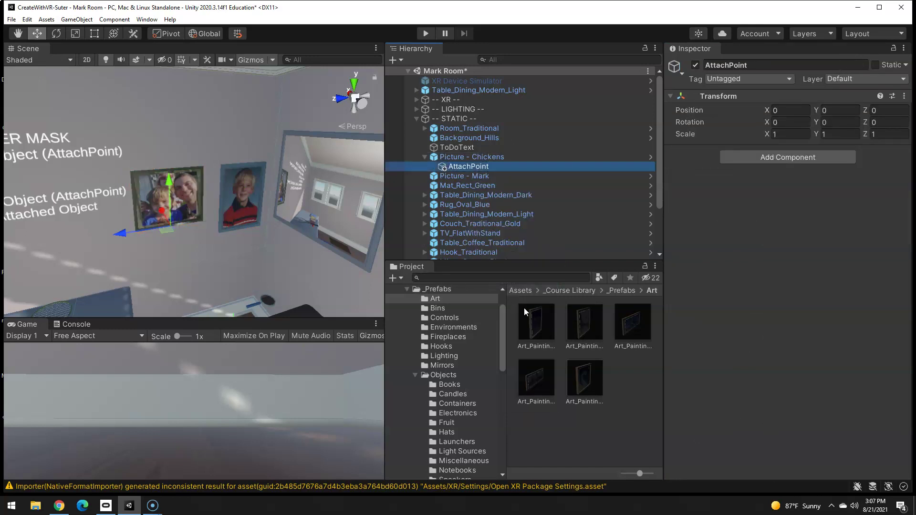
# - Create an empty child named AttachPoint under Picture - Mark
pyautogui.click(465, 176)
pyautogui.rightClick(465, 176)
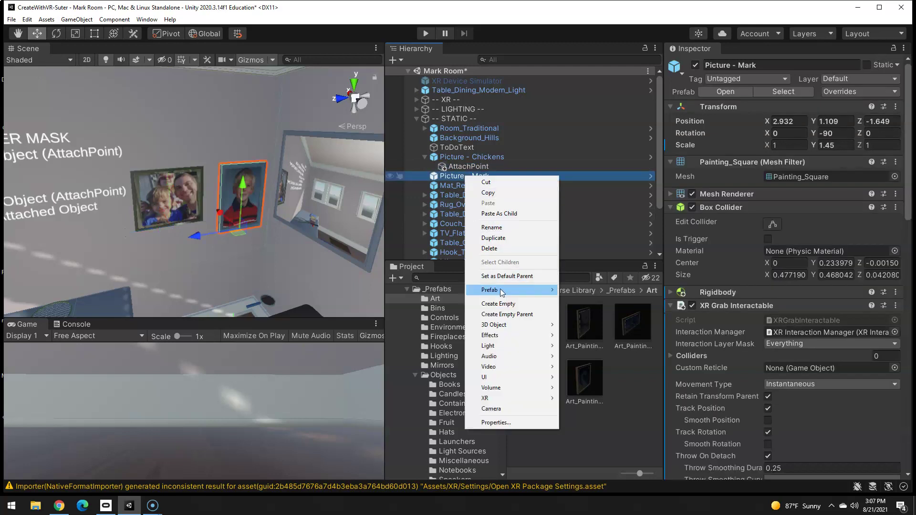
pyautogui.click(504, 304)
pyautogui.write('A')
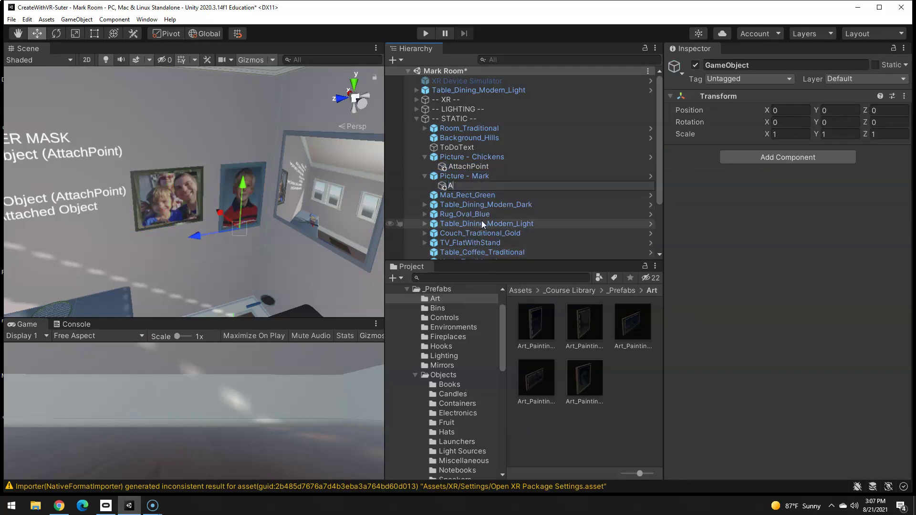
pyautogui.write('ttachPoint')
pyautogui.press('Return')
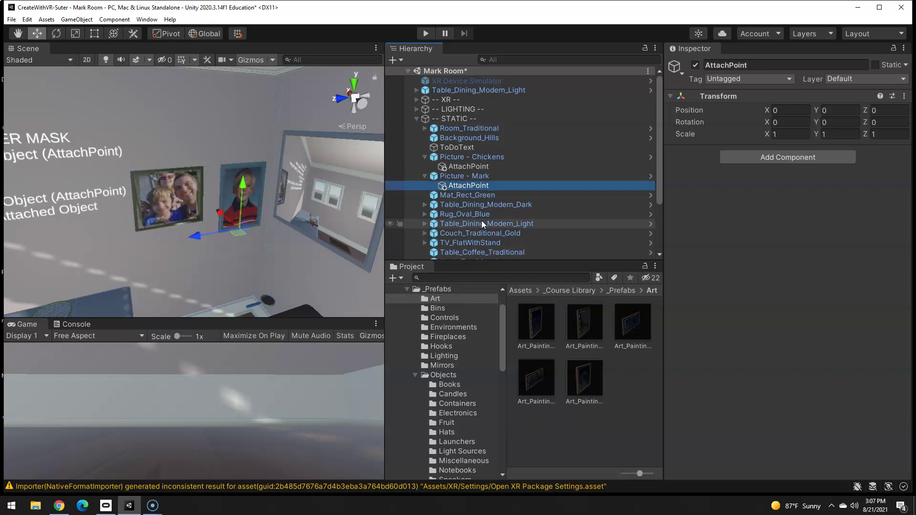
pyautogui.moveTo(255, 145); pyautogui.dragTo(222, 152, button='right')
# - Untick Hats in the Interaction Layer Mask of Picture - Mark and Picture - Chickens
pyautogui.click(461, 176)
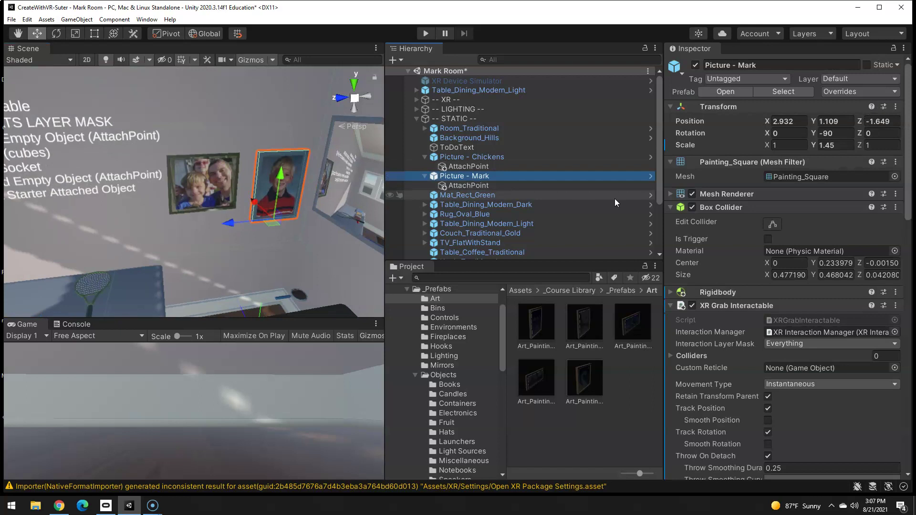
pyautogui.click(772, 342)
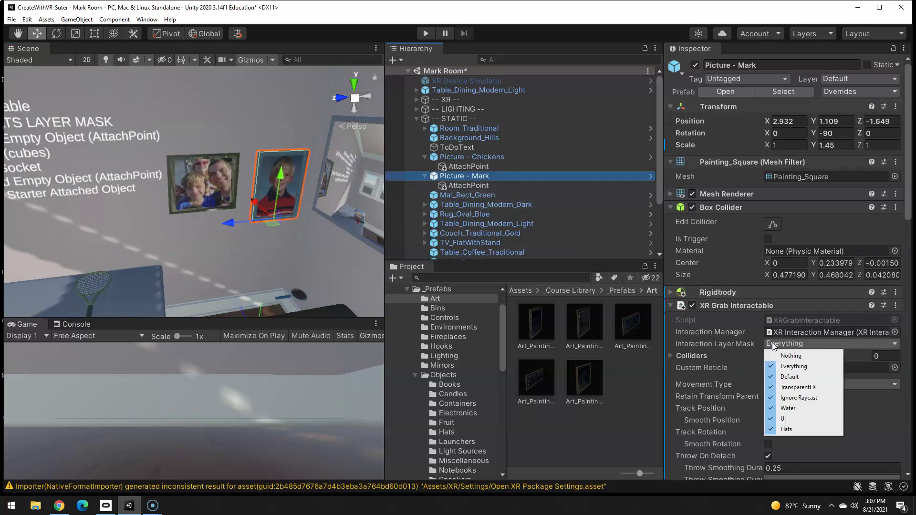
pyautogui.click(774, 431)
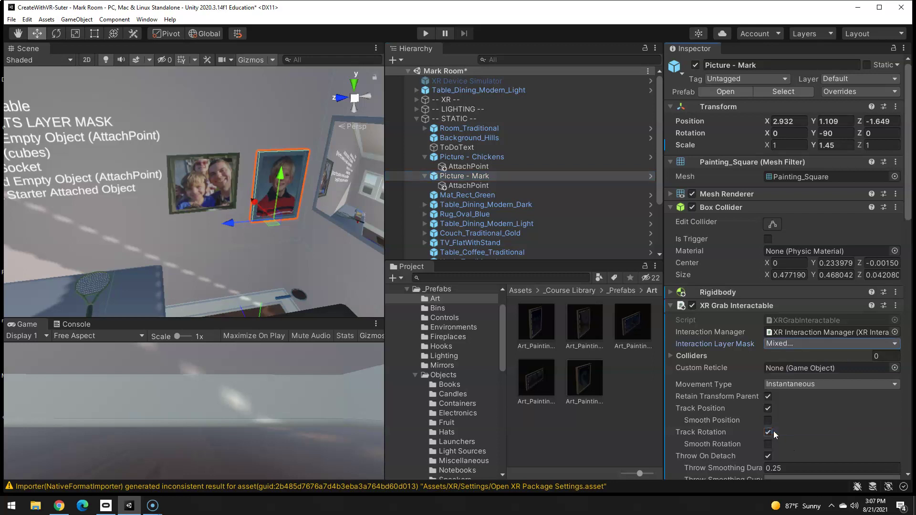
pyautogui.click(477, 157)
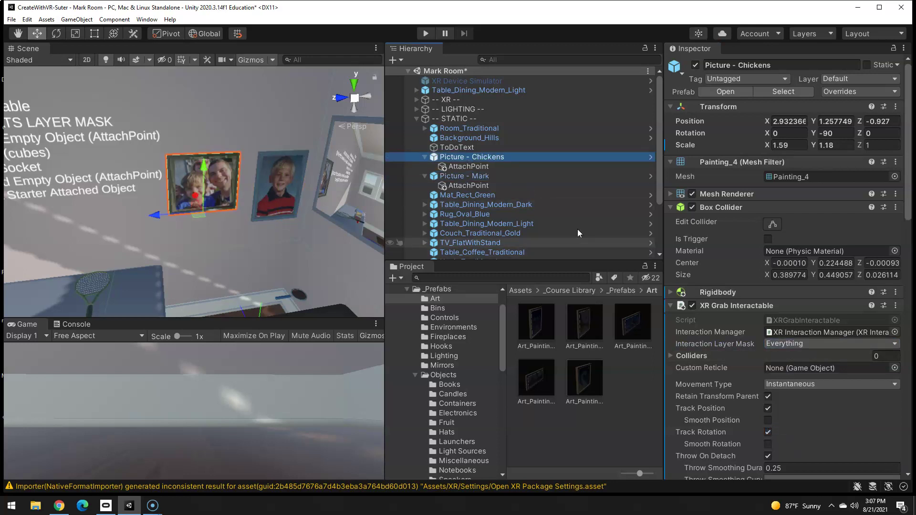
pyautogui.click(805, 344)
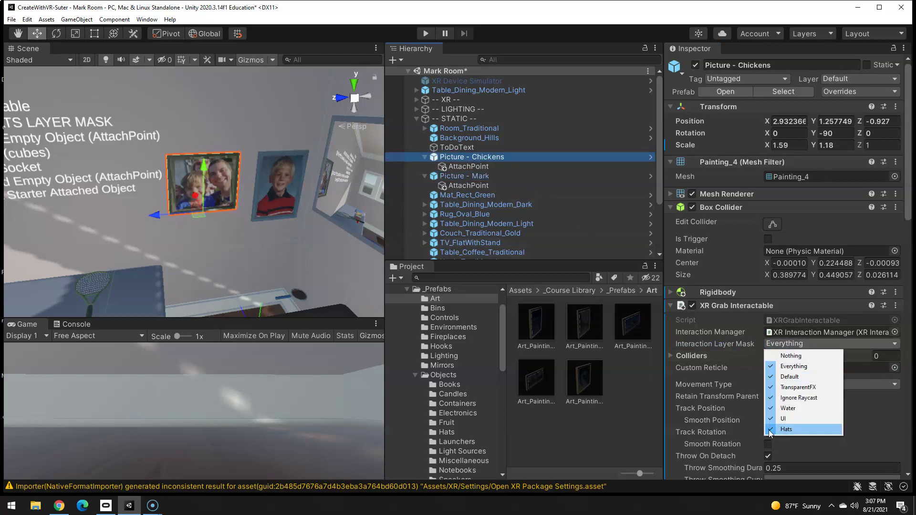
pyautogui.click(771, 431)
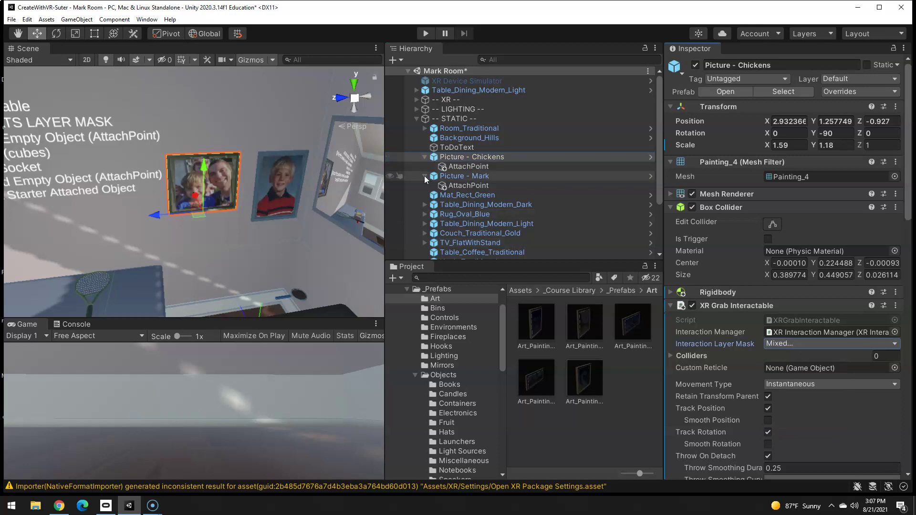
# - Move both picture frames slightly down on the wall
pyautogui.moveTo(320, 191)
pyautogui.keyDown('alt'); pyautogui.mouseDown()
pyautogui.moveTo(284, 171)
pyautogui.moveTo(311, 178)
pyautogui.mouseUp(); pyautogui.keyUp('alt')
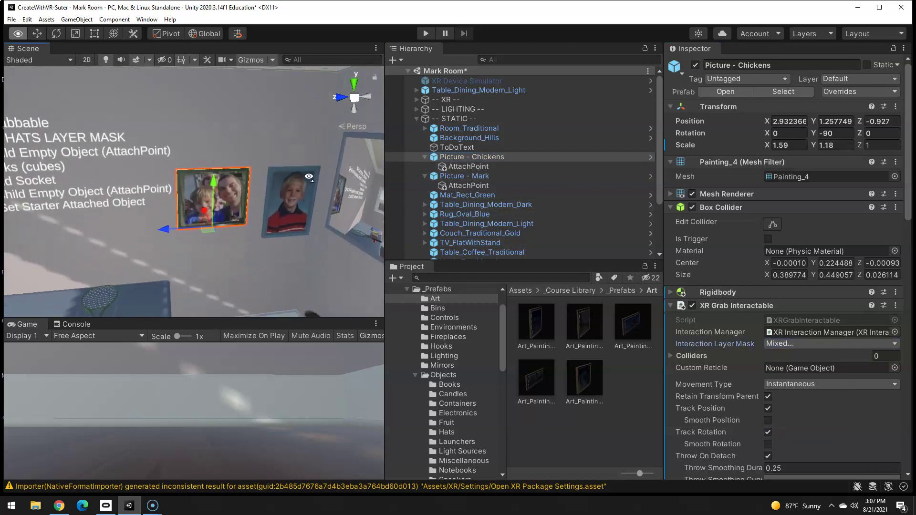
pyautogui.keyDown('shift'); pyautogui.click(466, 176); pyautogui.keyUp('shift')
pyautogui.moveTo(292, 193); pyautogui.dragTo(294, 224)
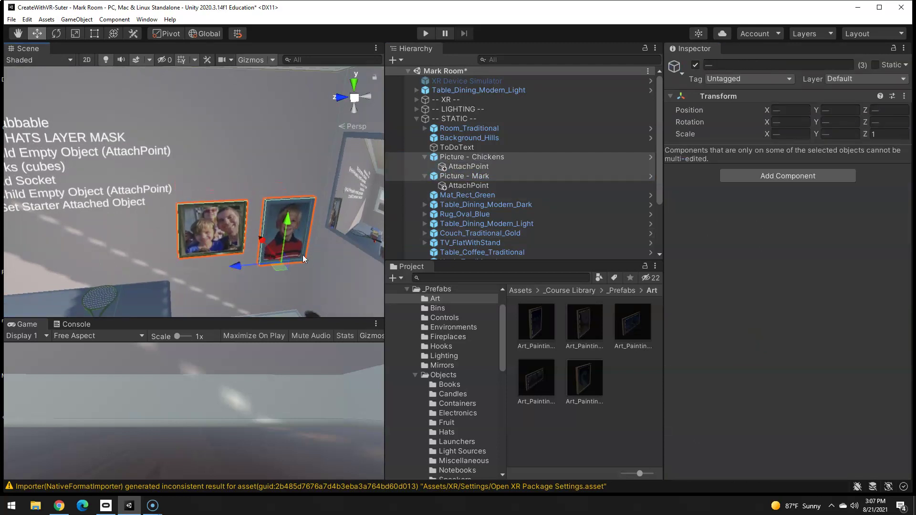
# - Drag Picture - Chickens and Picture - Mark from STATIC into the -- DYNAMIC -- group
pyautogui.click(319, 285)
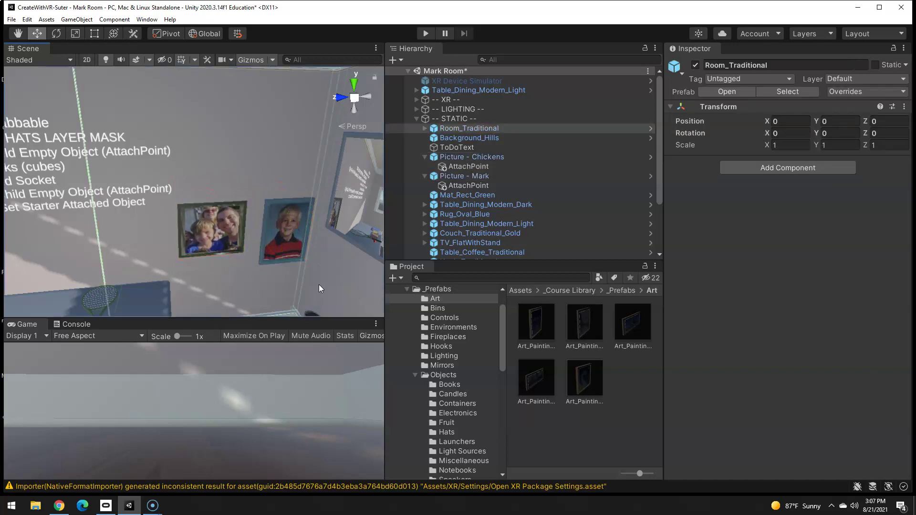
pyautogui.click(454, 118)
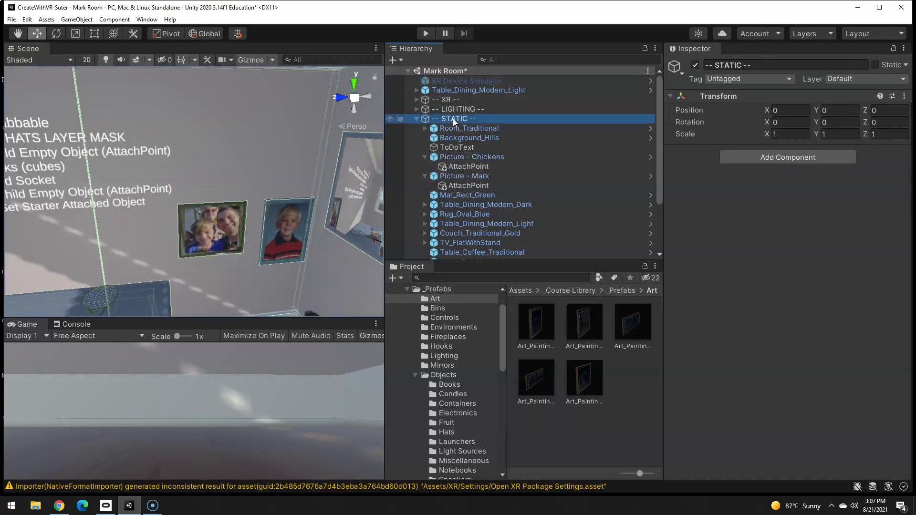
pyautogui.click(427, 157)
pyautogui.click(425, 167)
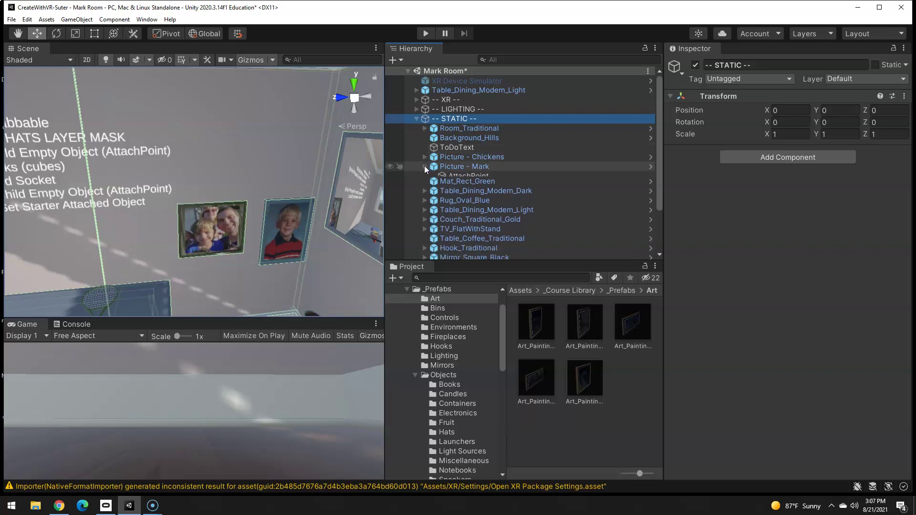
pyautogui.click(456, 157)
pyautogui.keyDown('ctrl'); pyautogui.click(448, 165); pyautogui.keyUp('ctrl')
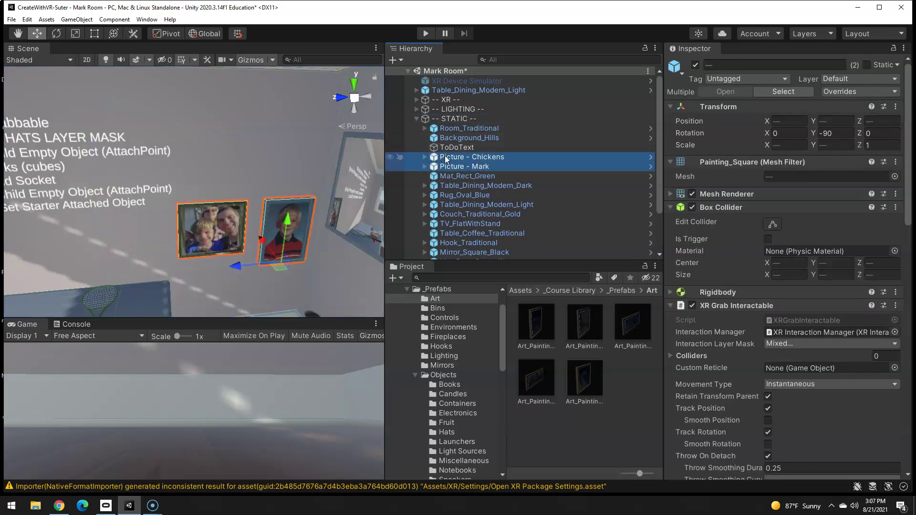
pyautogui.moveTo(448, 160); pyautogui.dragTo(460, 245)
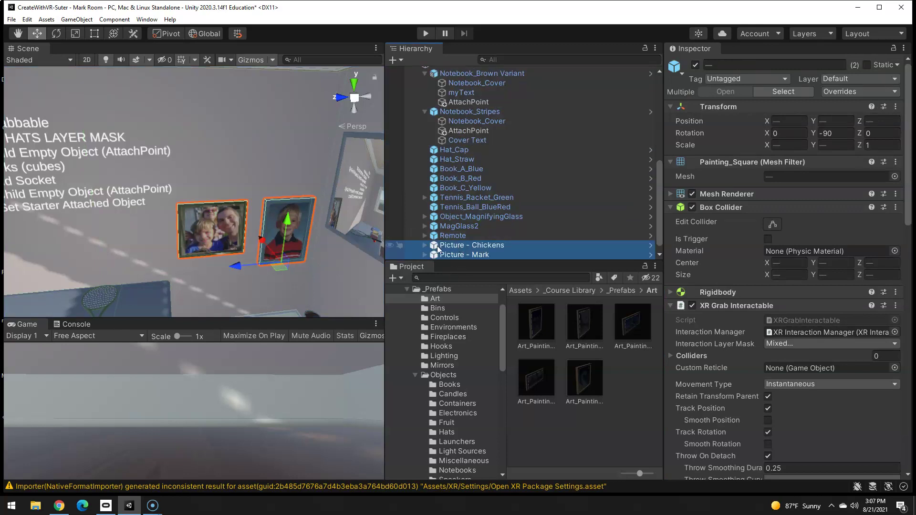
pyautogui.moveTo(436, 168)
pyautogui.mouseDown()
pyautogui.moveTo(444, 123)
pyautogui.moveTo(449, 157)
pyautogui.mouseUp()
pyautogui.click(425, 178)
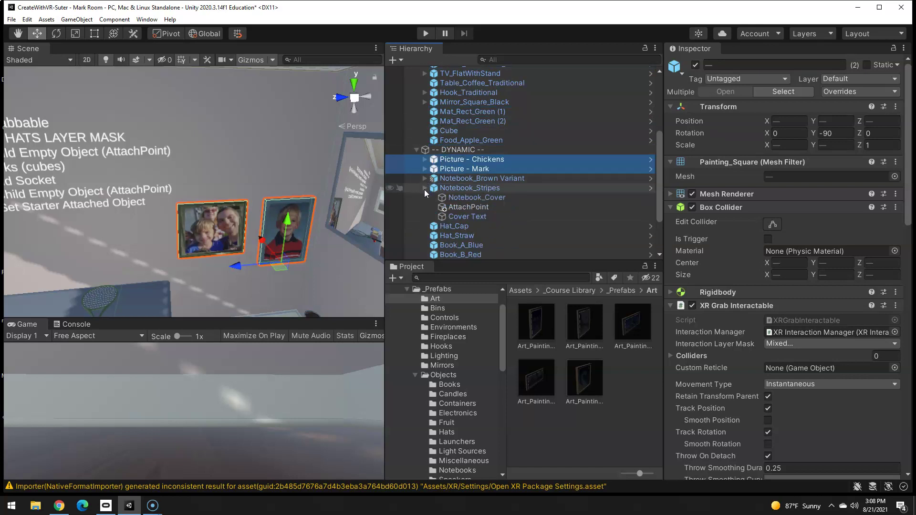
pyautogui.click(424, 188)
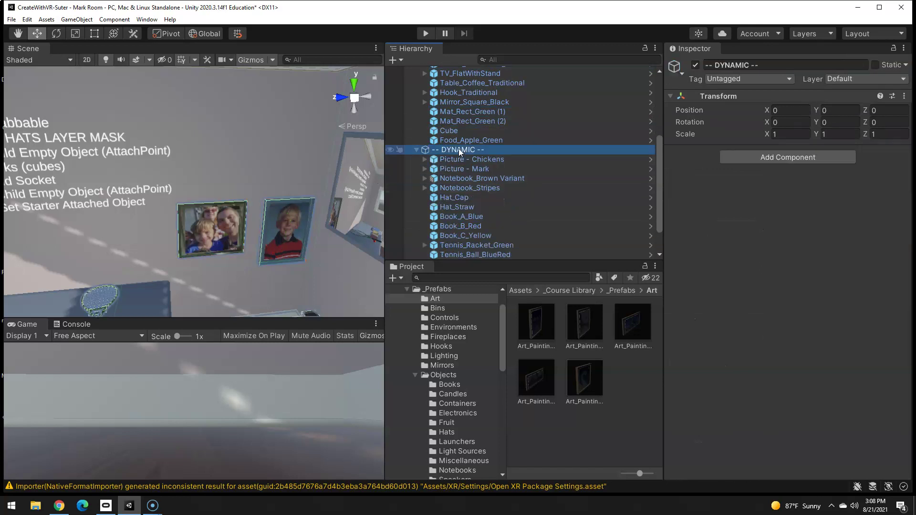
# - Create a cube named HookLeft inside the DYNAMIC group
pyautogui.rightClick(459, 149)
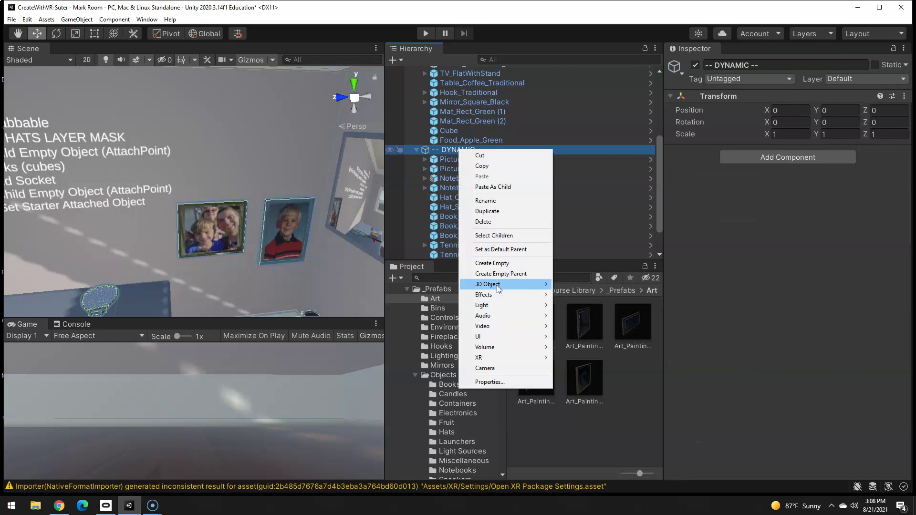
pyautogui.moveTo(506, 286)
pyautogui.click(574, 285)
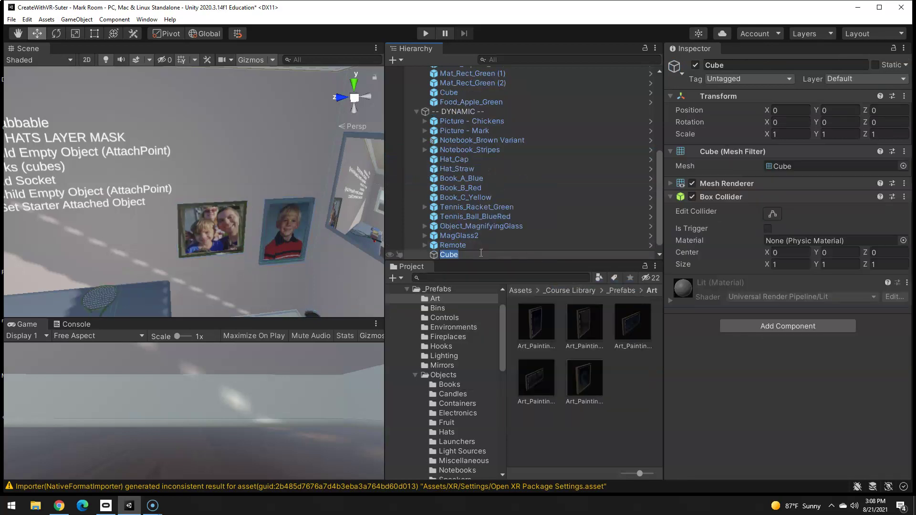
pyautogui.write('HookLeft')
pyautogui.press('Return')
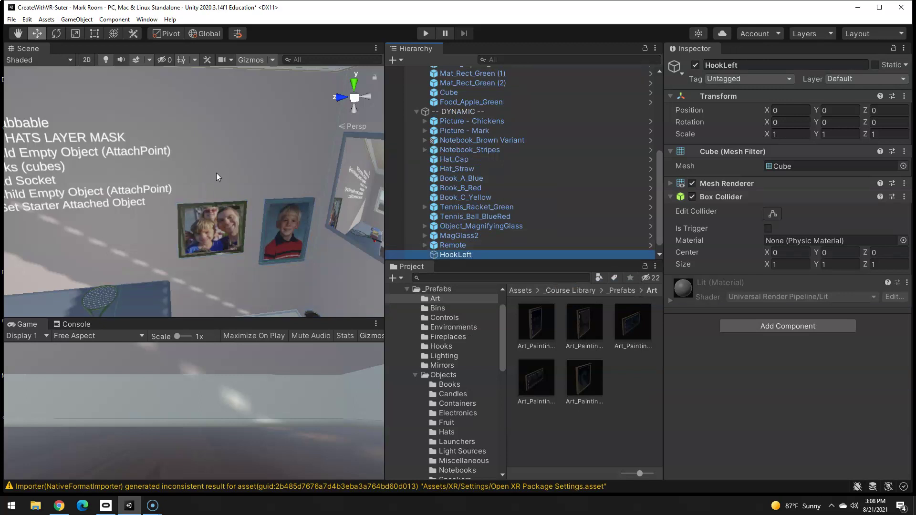
# - Raise HookLeft to Y 0.92 and slide it along X toward the wall
pyautogui.press('f')
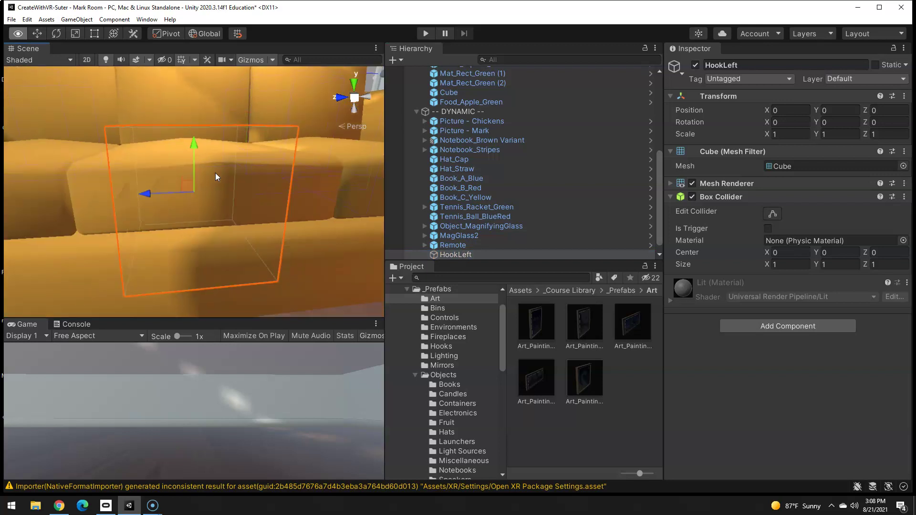
pyautogui.keyDown('alt'); pyautogui.moveTo(214, 174); pyautogui.dragTo(213, 267); pyautogui.keyUp('alt')
pyautogui.scroll(-3, 213, 260)
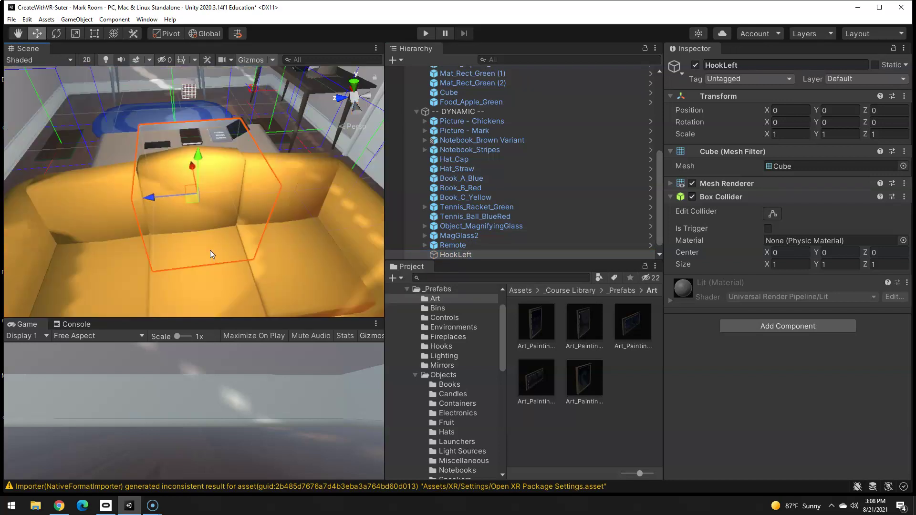
pyautogui.moveTo(190, 144); pyautogui.dragTo(199, 97)
pyautogui.press('f')
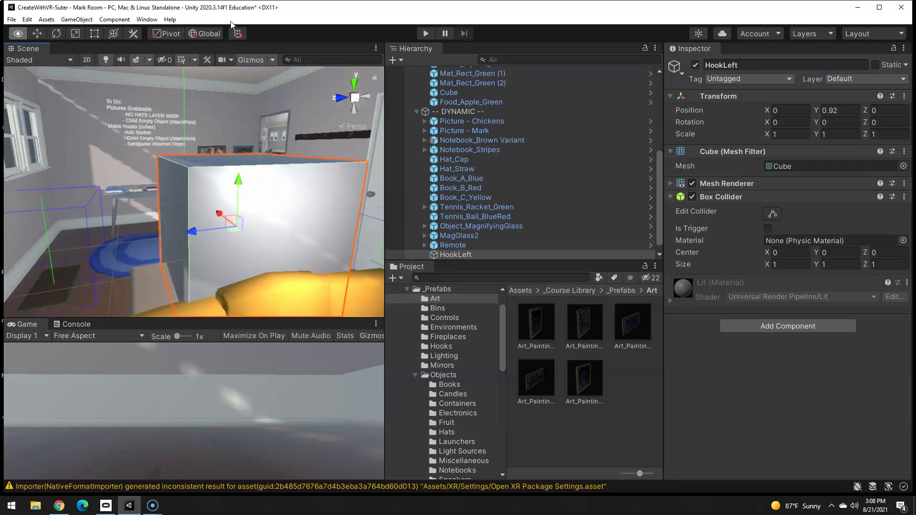
pyautogui.keyDown('alt'); pyautogui.moveTo(267, 21); pyautogui.dragTo(302, 135); pyautogui.keyUp('alt')
pyautogui.moveTo(230, 200); pyautogui.dragTo(84, 160)
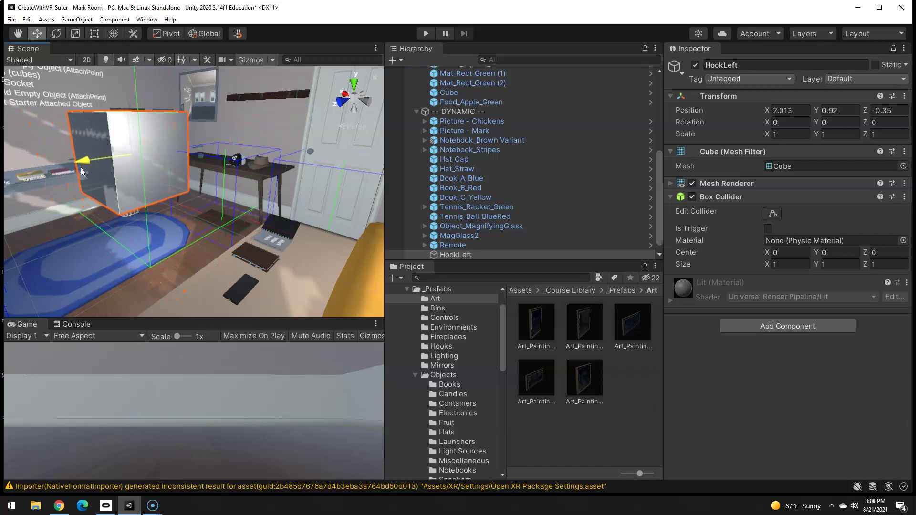
# - Paste copied Transform values onto HookLeft, giving a 0.02×0.05×0.02 scale and 30° tilt
pyautogui.click(778, 134)
pyautogui.write('0.48')
pyautogui.click(821, 134)
pyautogui.write('0.4')
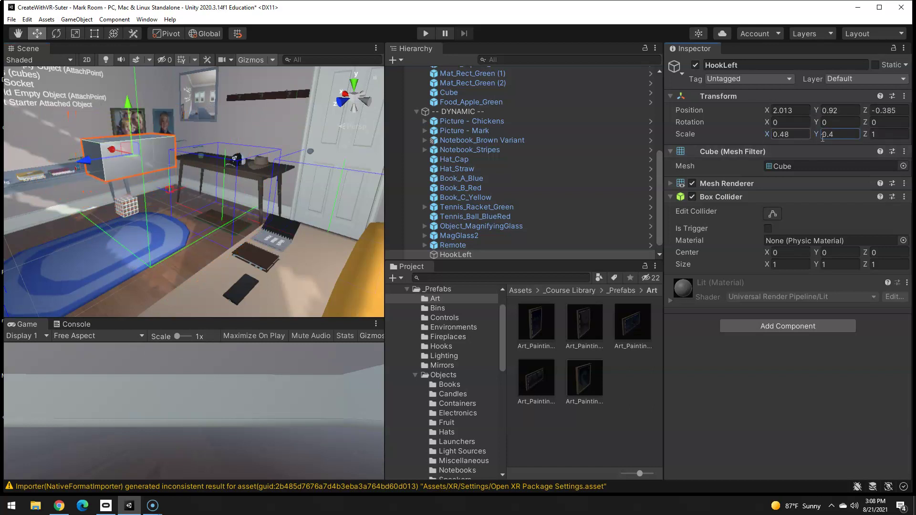
pyautogui.click(904, 96)
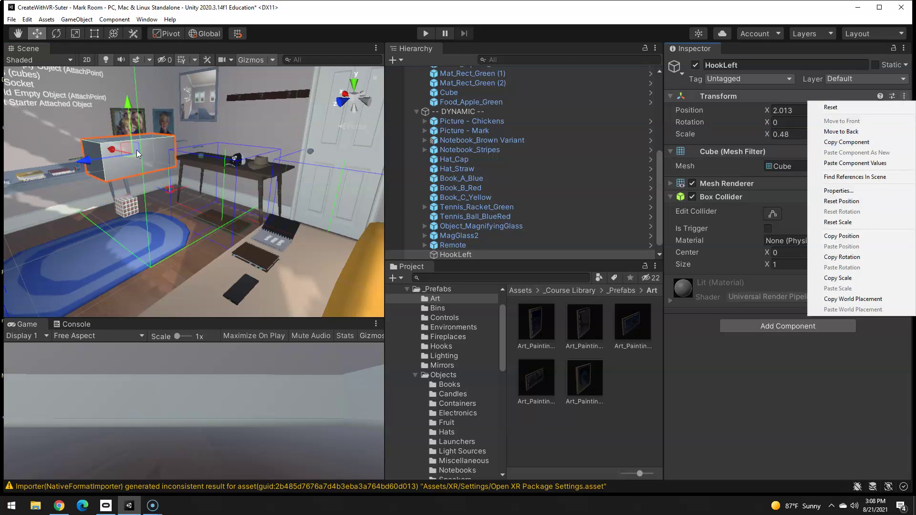
pyautogui.click(855, 385)
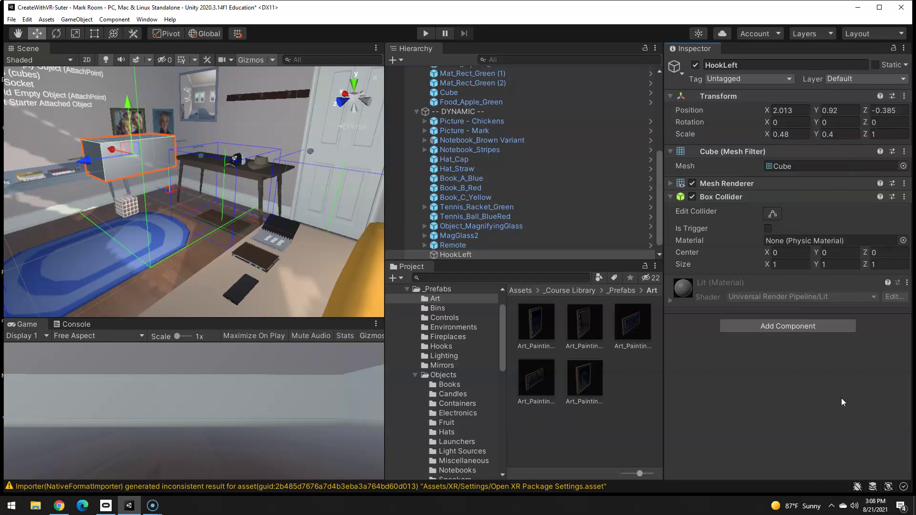
pyautogui.click(905, 97)
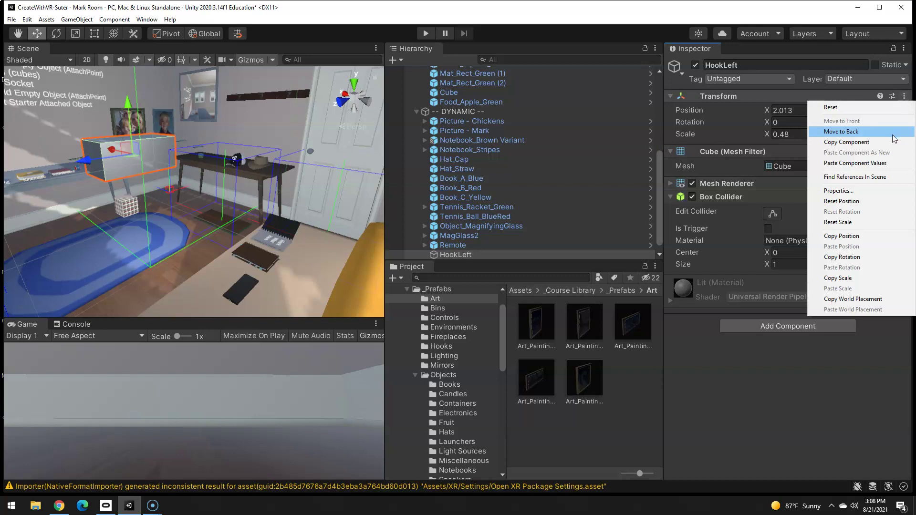
pyautogui.click(876, 163)
# - Move HookLeft along Z to about -0.906, just above the left picture
pyautogui.moveTo(206, 190); pyautogui.dragTo(74, 33, button='right')
pyautogui.scroll(-3, 96, 107)
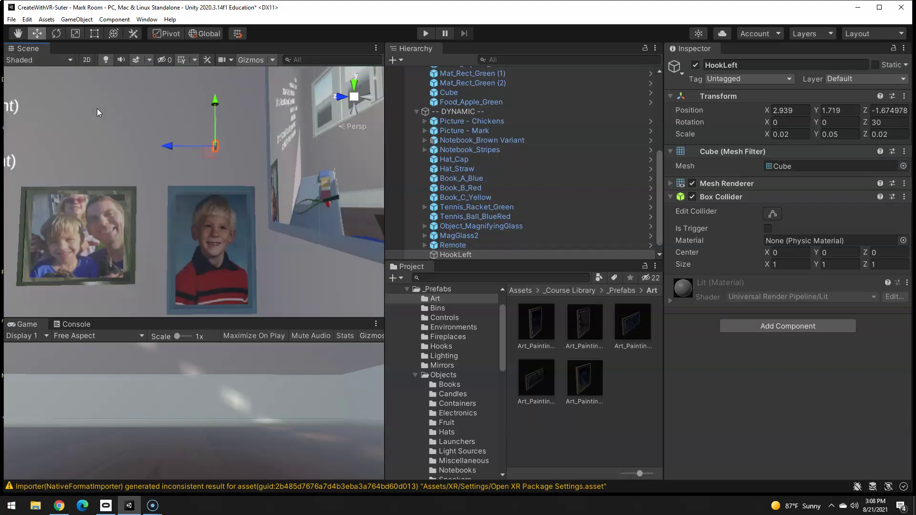
pyautogui.moveTo(158, 120); pyautogui.dragTo(198, 125, button='right')
pyautogui.moveTo(198, 125); pyautogui.dragTo(11, 125)
pyautogui.moveTo(11, 125); pyautogui.dragTo(164, 179, button='right')
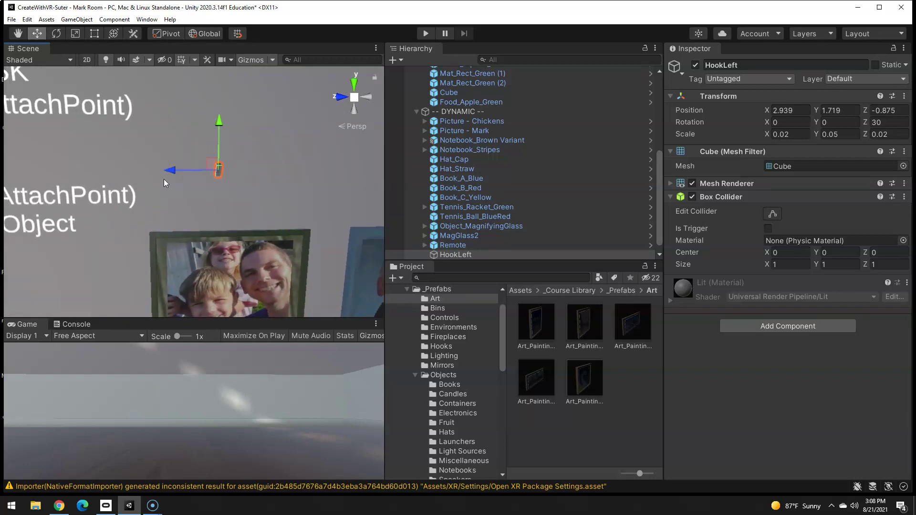
pyautogui.moveTo(165, 170); pyautogui.dragTo(177, 171)
# - Duplicate HookLeft and rename the copy HookRight
pyautogui.click(441, 254)
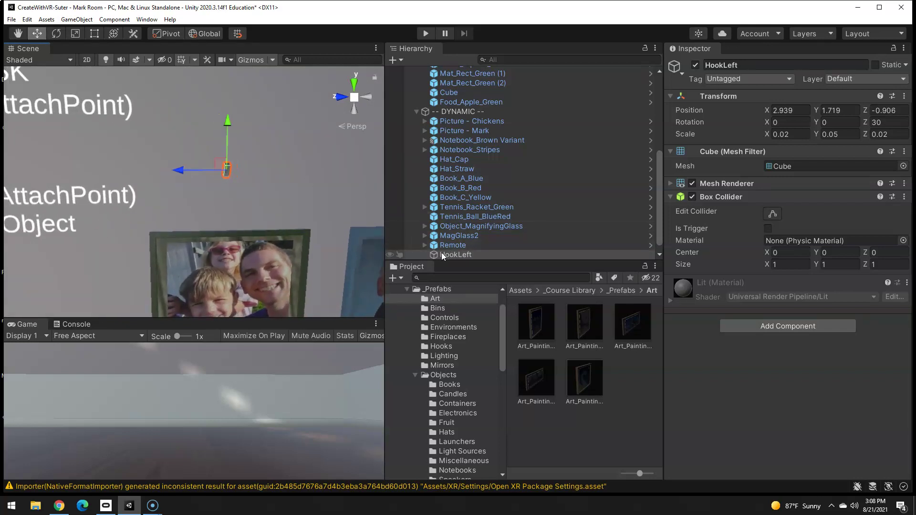
pyautogui.hotkey('ctrl', 'd')
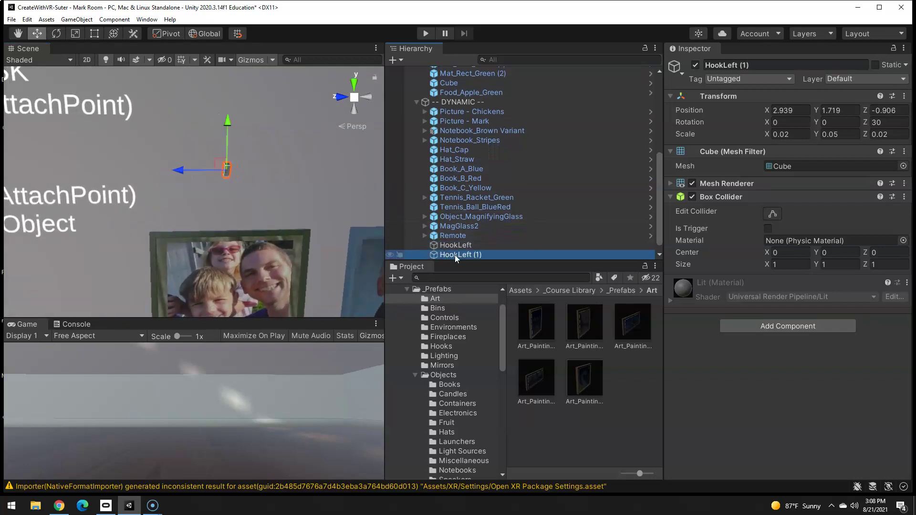
pyautogui.click(458, 255)
pyautogui.moveTo(458, 254); pyautogui.dragTo(497, 253)
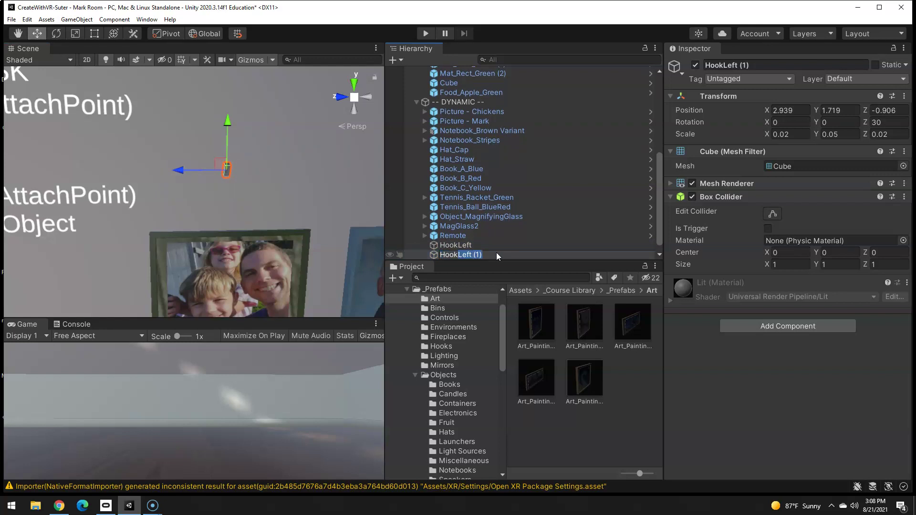
pyautogui.write('Right')
pyautogui.press('Return')
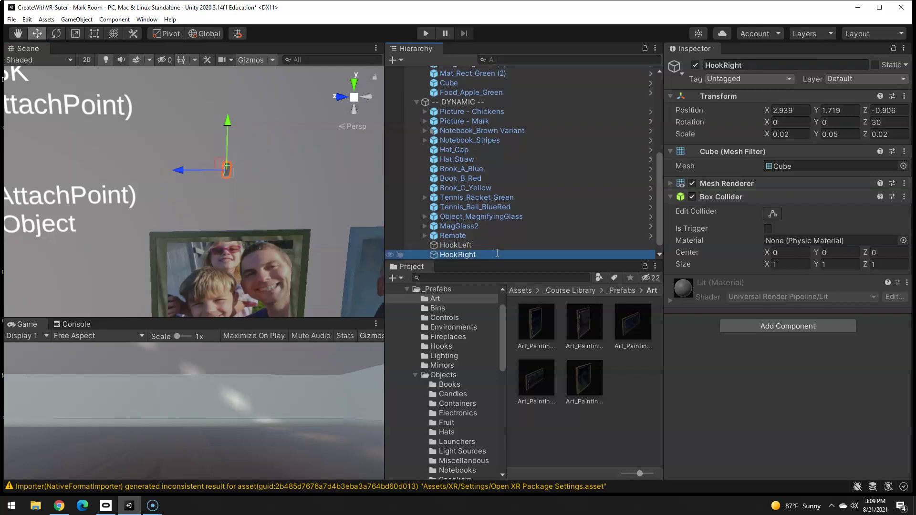
# - Move HookRight along Z to -1.65, above the right picture
pyautogui.moveTo(236, 184); pyautogui.dragTo(109, 181, button='middle')
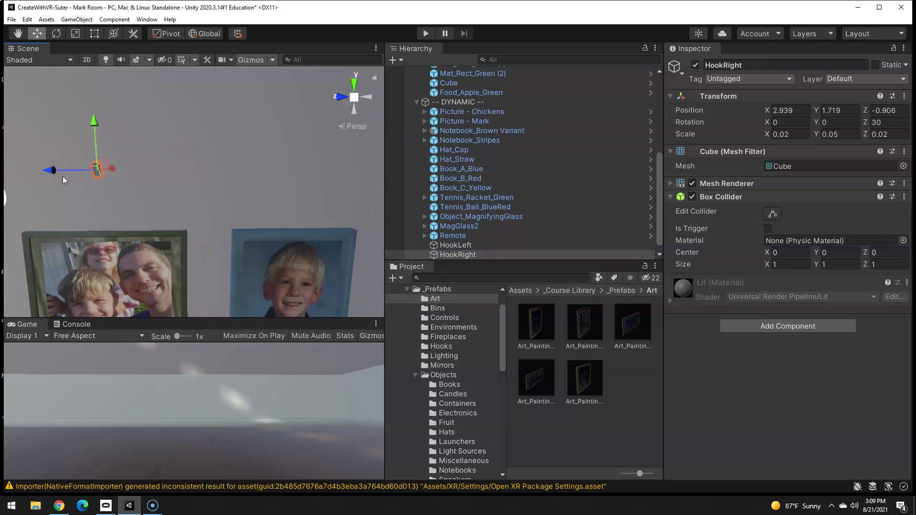
pyautogui.moveTo(193, 175); pyautogui.dragTo(251, 173)
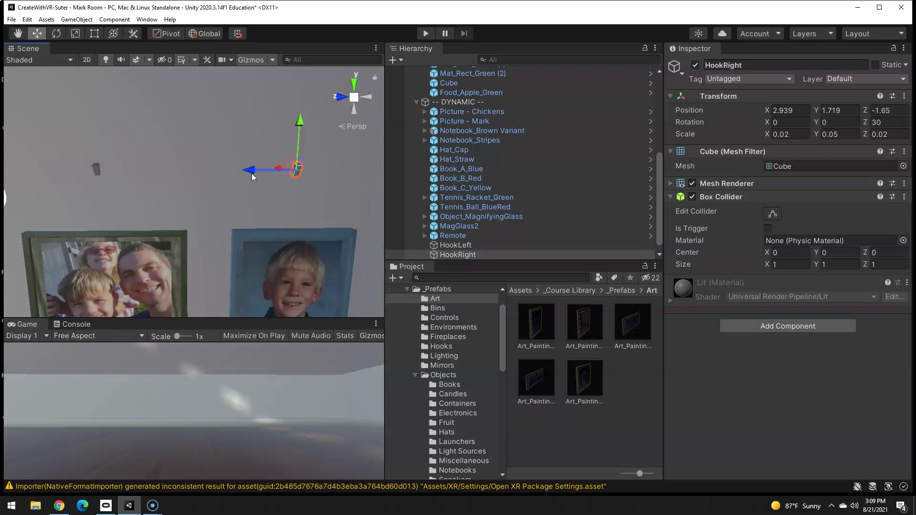
pyautogui.moveTo(329, 206); pyautogui.dragTo(180, 200, button='right')
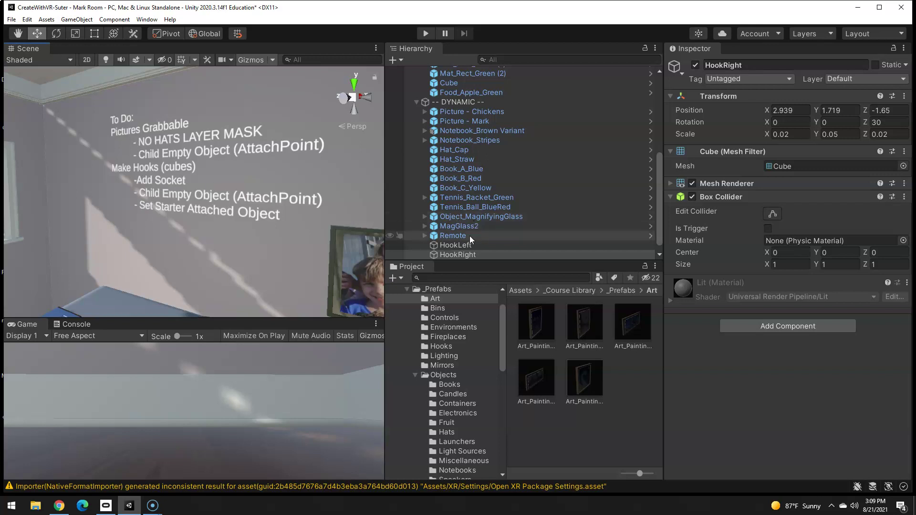
# - Add an XR Socket Interactor component to HookLeft and then to HookRight
pyautogui.press('f')
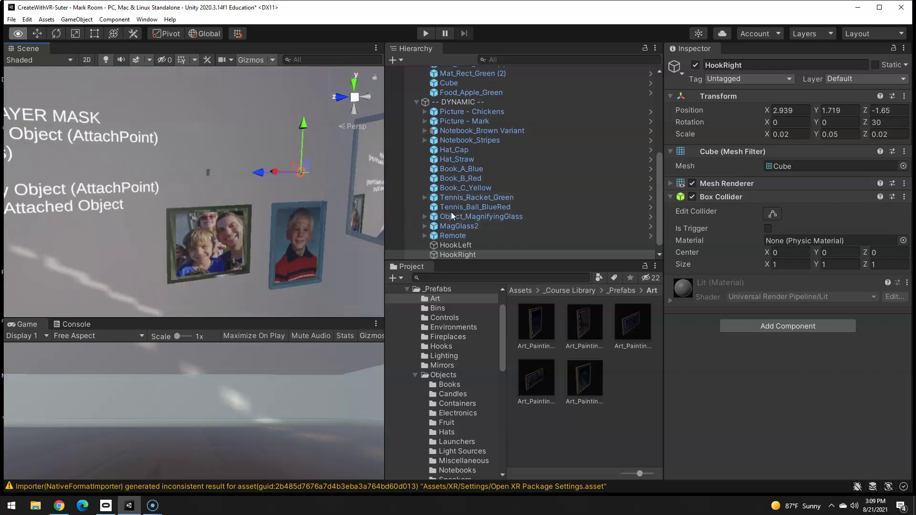
pyautogui.click(456, 245)
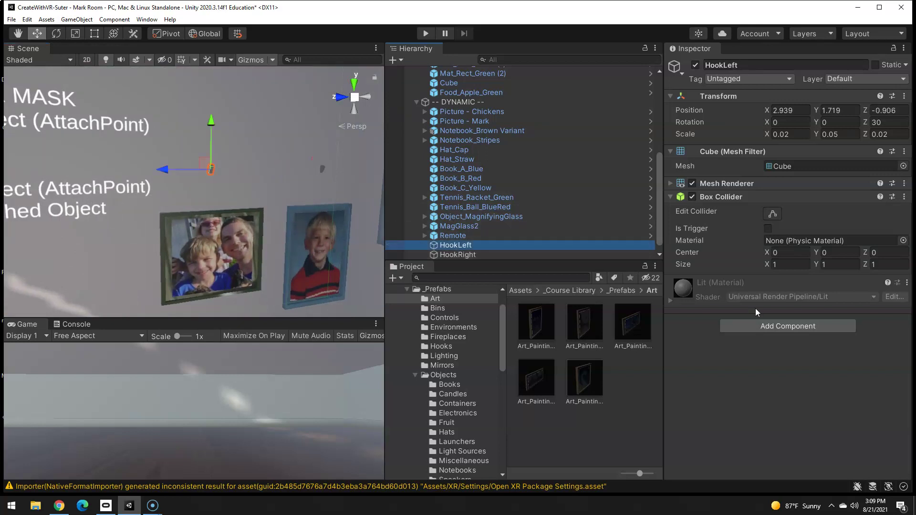
pyautogui.click(772, 326)
pyautogui.write('socke')
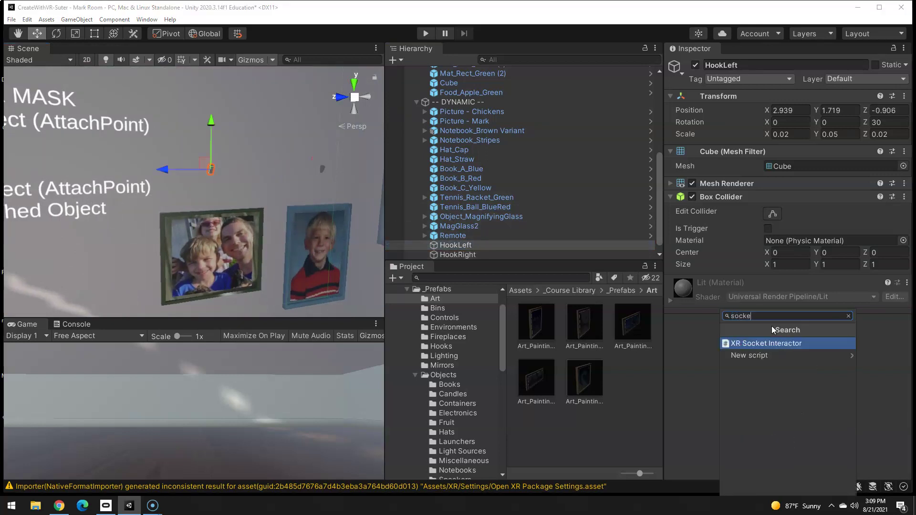
pyautogui.click(811, 344)
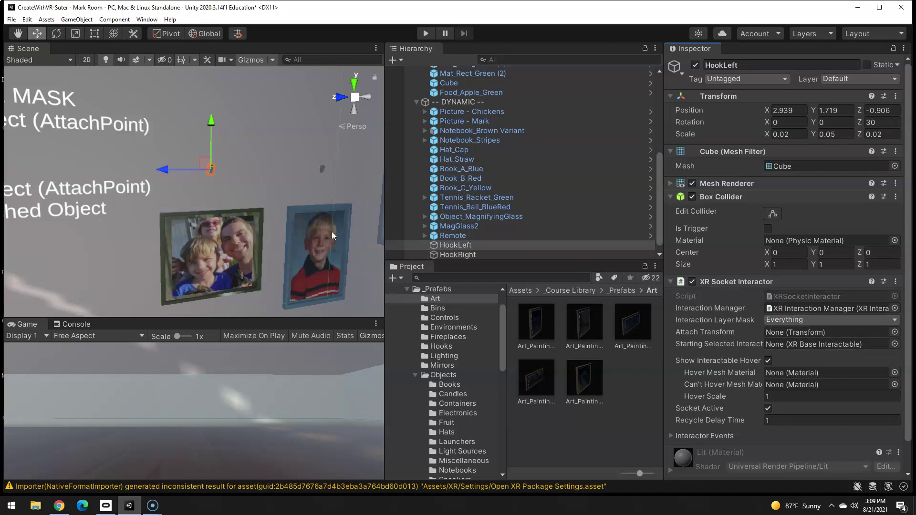
pyautogui.click(449, 255)
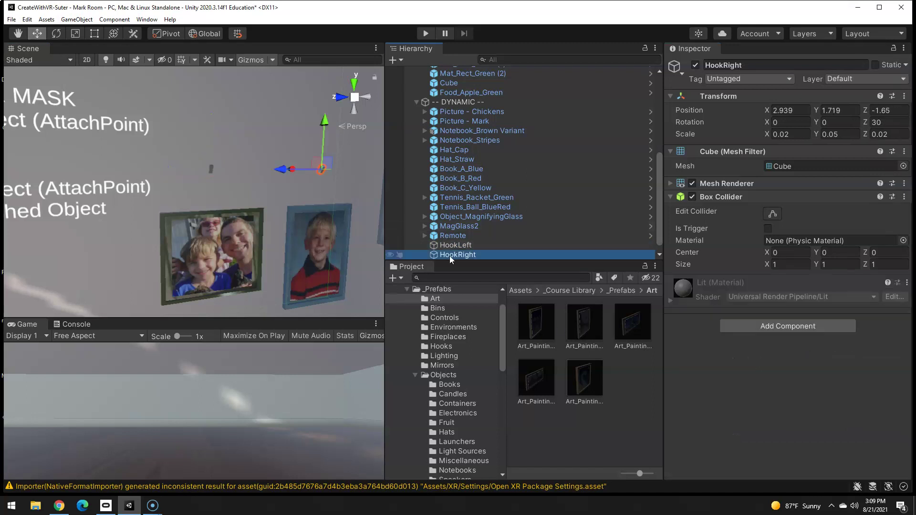
pyautogui.click(742, 326)
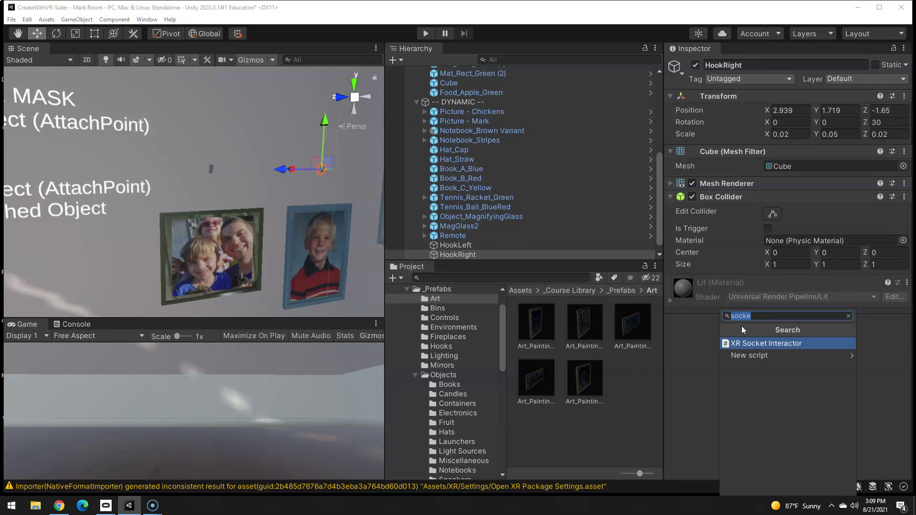
pyautogui.press('Return')
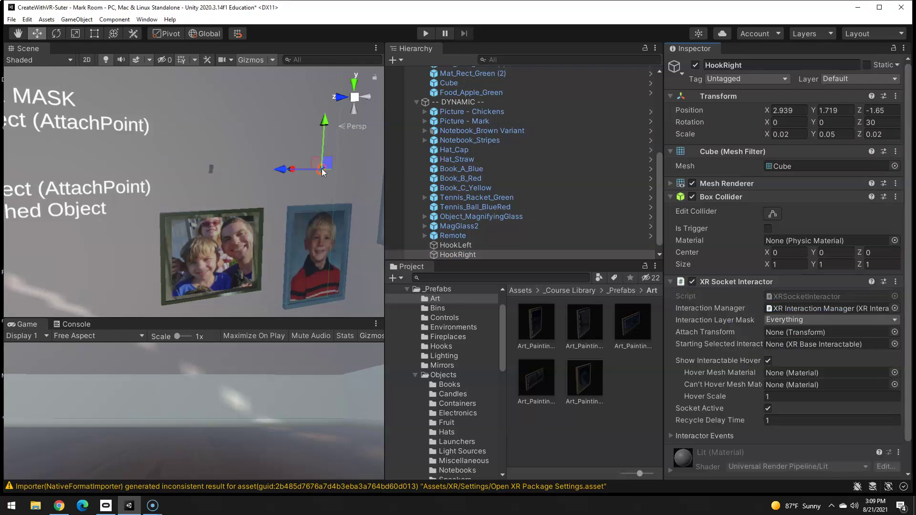
pyautogui.click(448, 245)
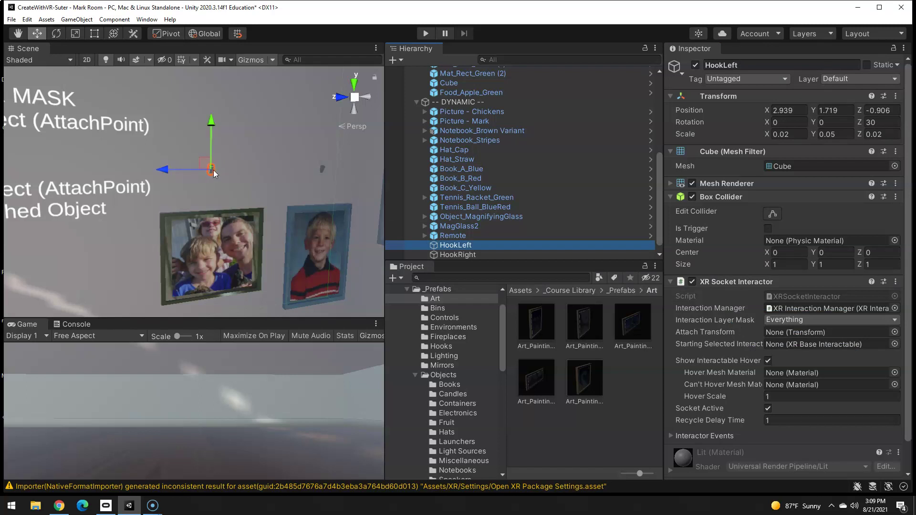
# - Resize HookLeft's Box Collider to 18.43 × 5.08 × 21.46
pyautogui.click(711, 197)
pyautogui.click(711, 197)
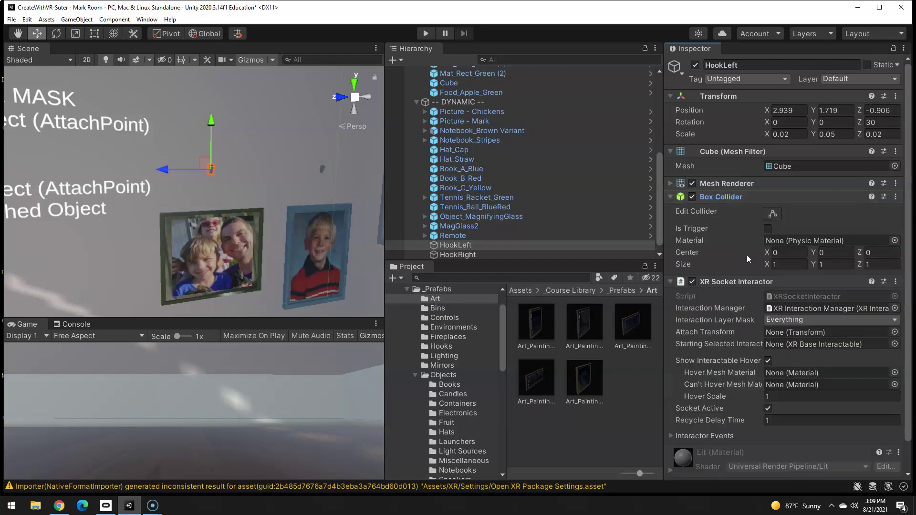
pyautogui.moveTo(766, 266); pyautogui.dragTo(838, 270)
pyautogui.click(829, 264)
pyautogui.write('4')
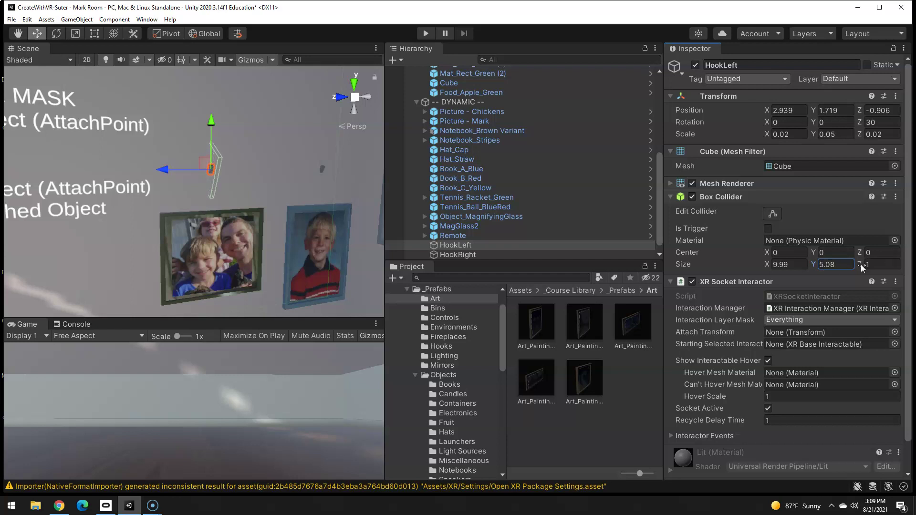
pyautogui.moveTo(863, 268); pyautogui.dragTo(282, 268)
pyautogui.moveTo(767, 262); pyautogui.dragTo(6, 289)
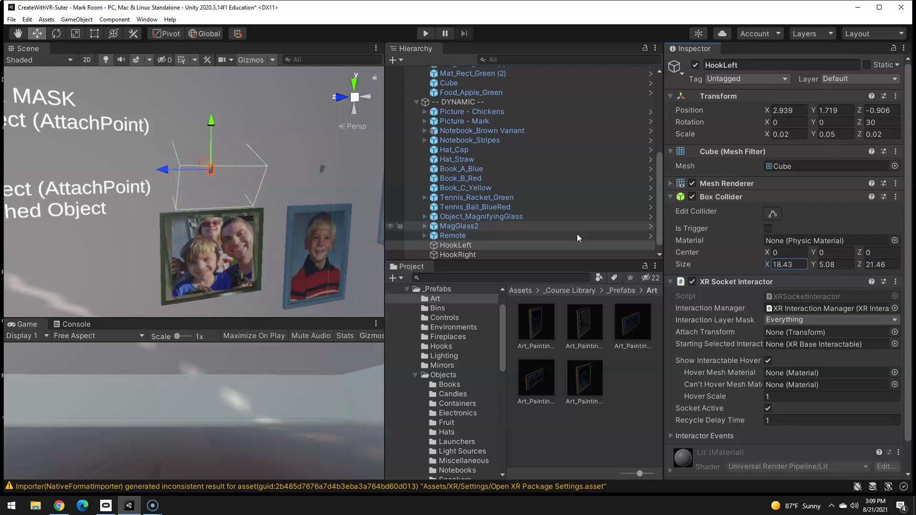
# - Copy HookLeft's Box Collider and paste its values onto HookRight's Box Collider
pyautogui.click(895, 197)
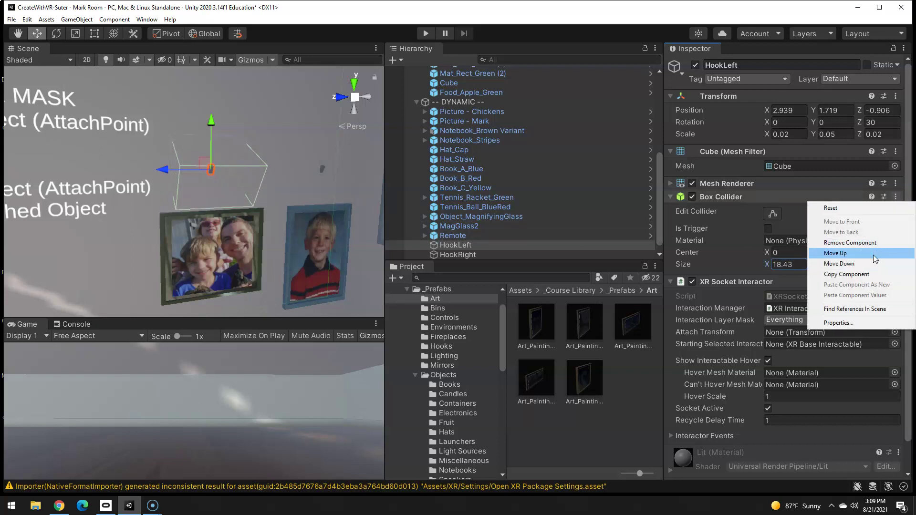
pyautogui.click(877, 275)
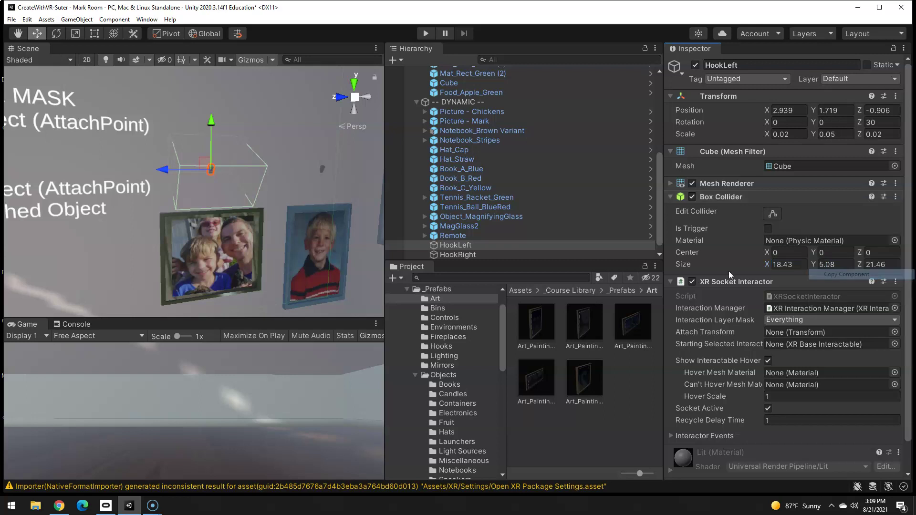
pyautogui.click(465, 254)
pyautogui.click(895, 197)
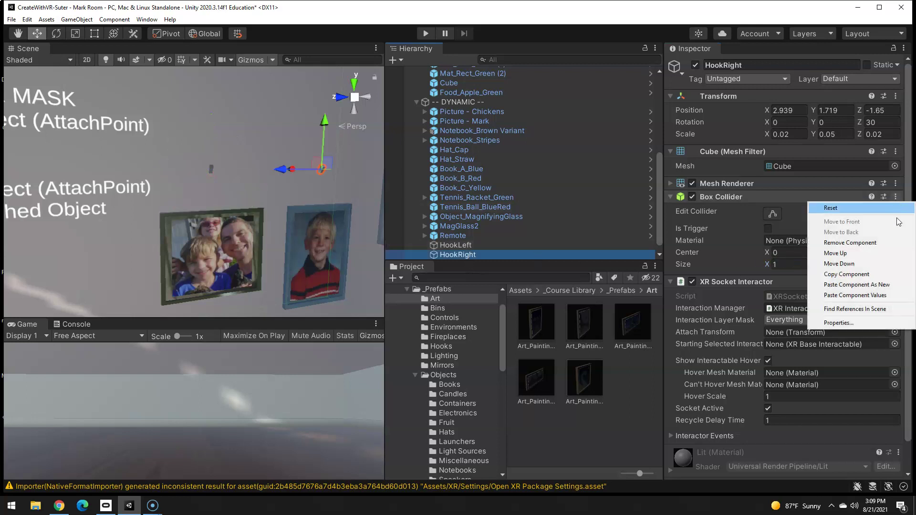
pyautogui.click(878, 296)
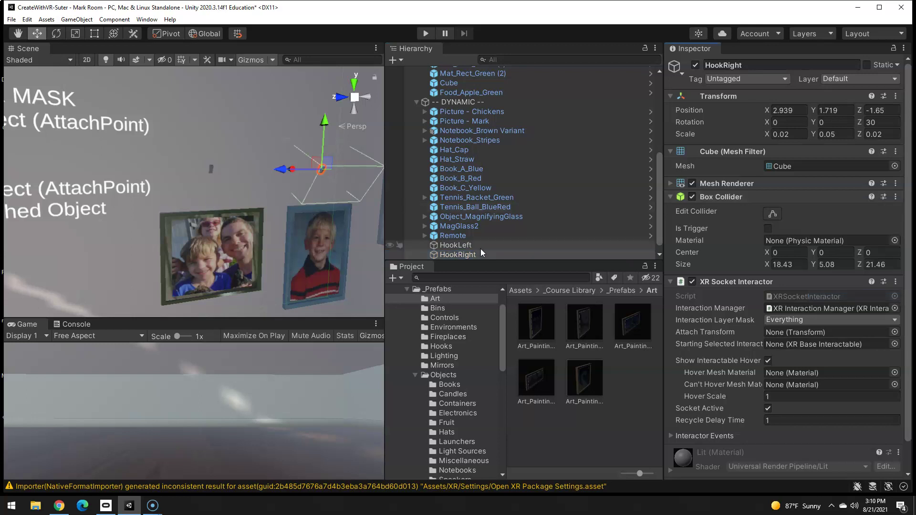
pyautogui.click(461, 245)
pyautogui.keyDown('alt'); pyautogui.moveTo(243, 218); pyautogui.dragTo(205, 236); pyautogui.keyUp('alt')
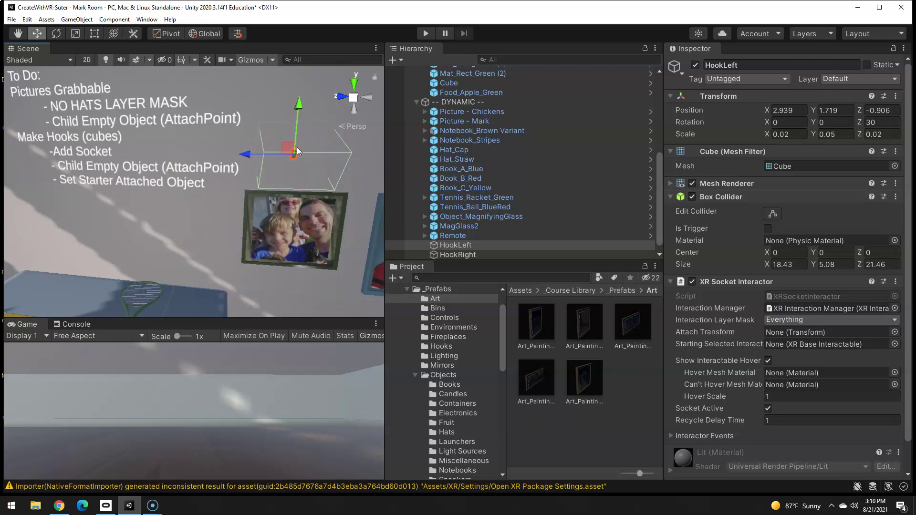
# - Create an empty child named AttachPoint under HookLeft
pyautogui.rightClick(453, 245)
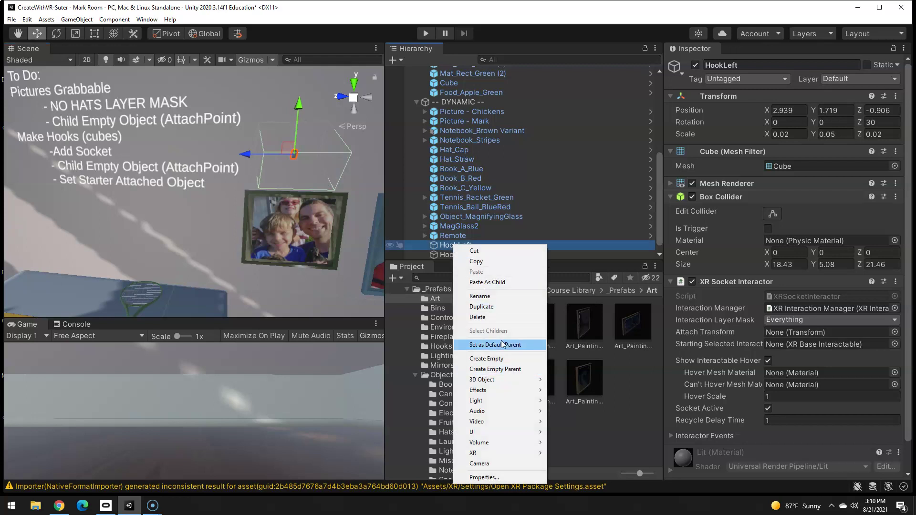
pyautogui.click(503, 358)
pyautogui.write('AttachPoint')
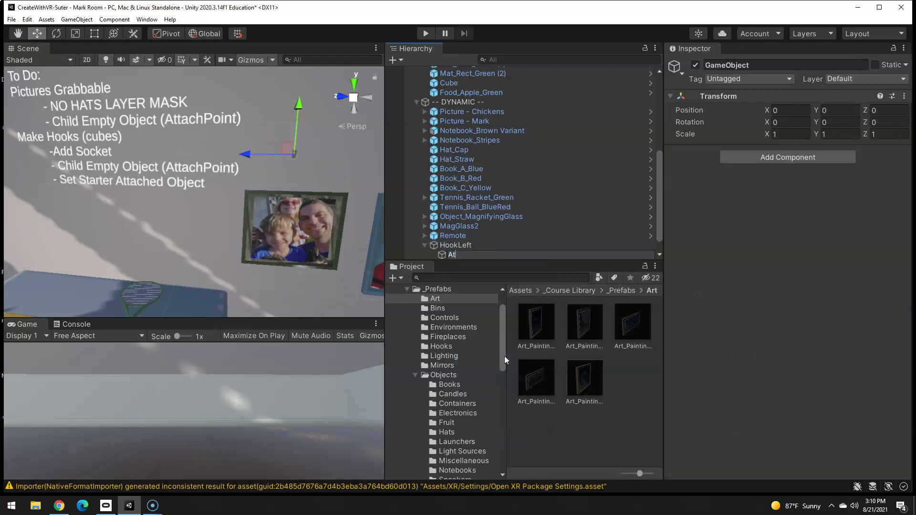
pyautogui.press('Return')
# - Create an empty child named AttachPoint under HookRight
pyautogui.scroll(-1, 459, 189)
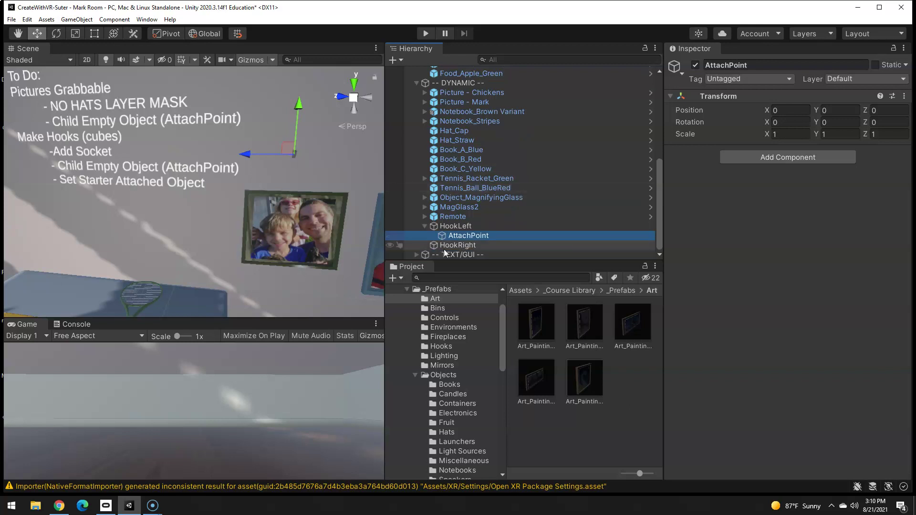
pyautogui.click(442, 245)
pyautogui.rightClick(442, 245)
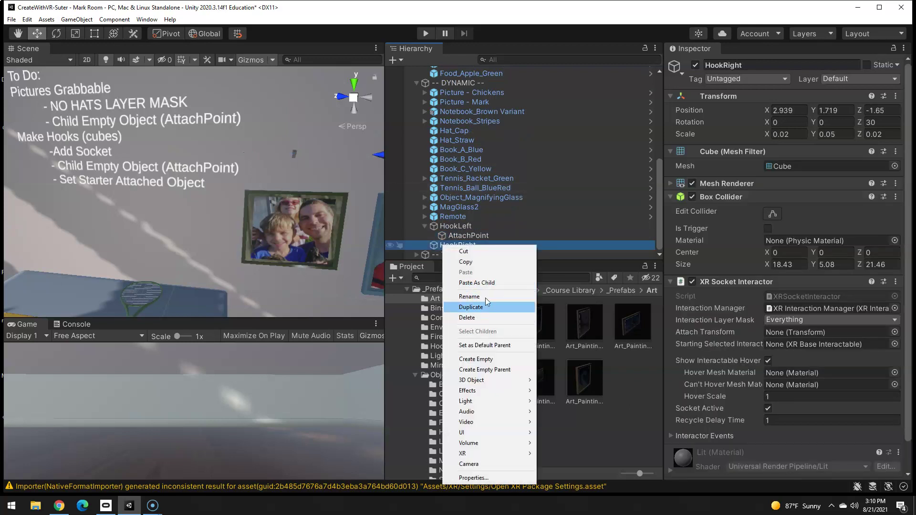
pyautogui.click(490, 361)
pyautogui.write('Att')
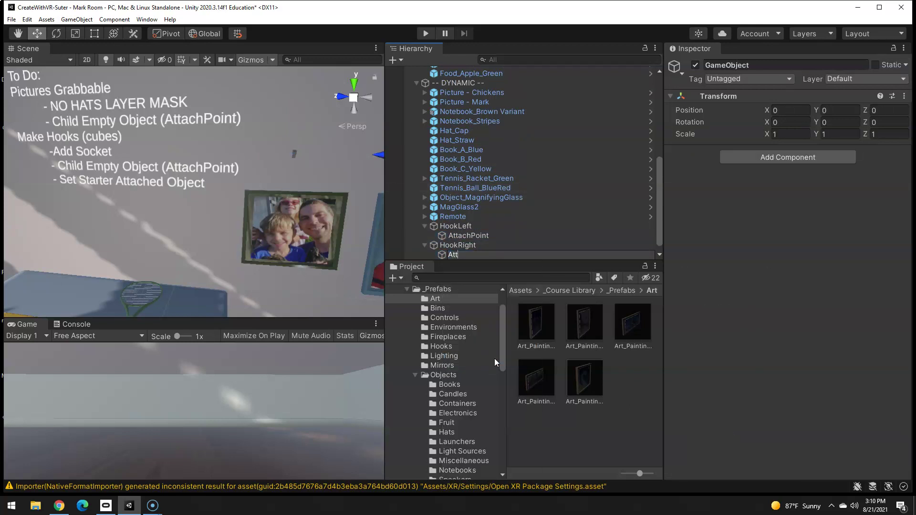
pyautogui.write('achPoint')
pyautogui.press('Return')
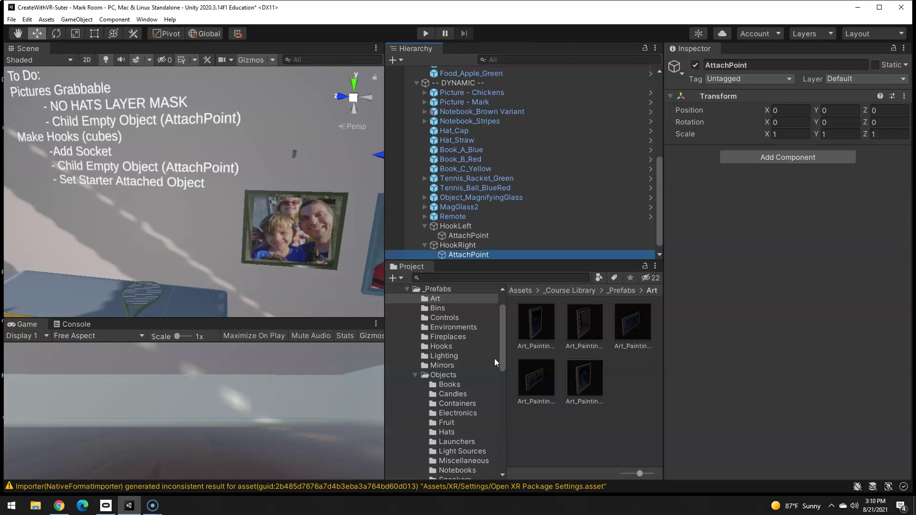
# - Make HookLeft start holding Picture - Chickens and HookRight start holding Picture - Mark
pyautogui.click(457, 226)
pyautogui.press('f')
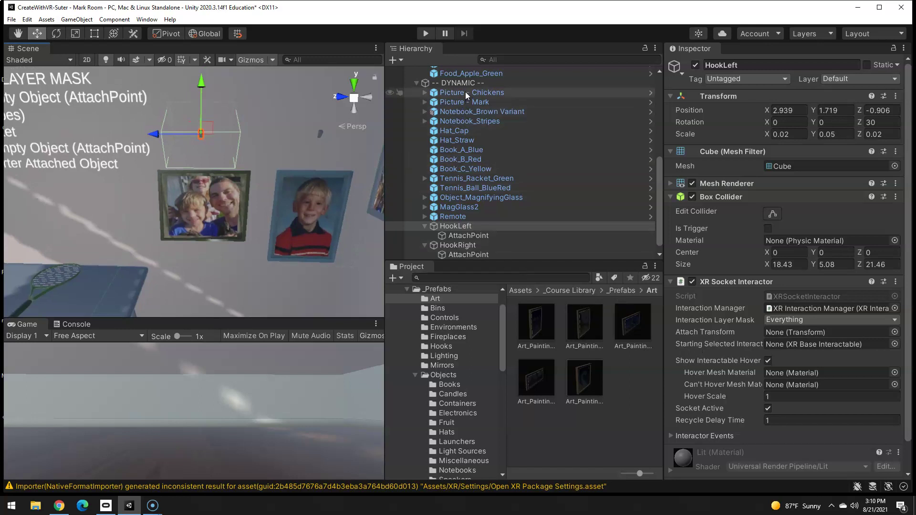
pyautogui.scroll(-1, 466, 91)
pyautogui.moveTo(776, 371); pyautogui.dragTo(787, 347)
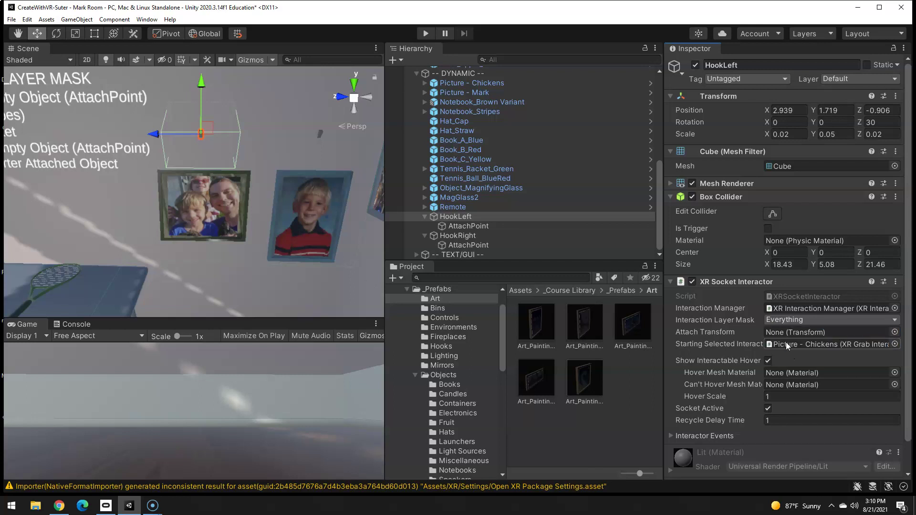
pyautogui.click(466, 237)
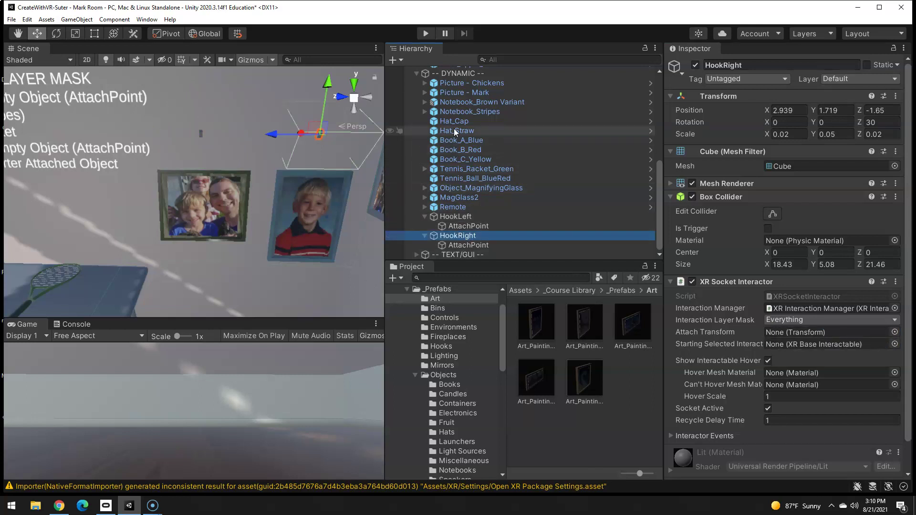
pyautogui.moveTo(463, 94); pyautogui.dragTo(776, 342)
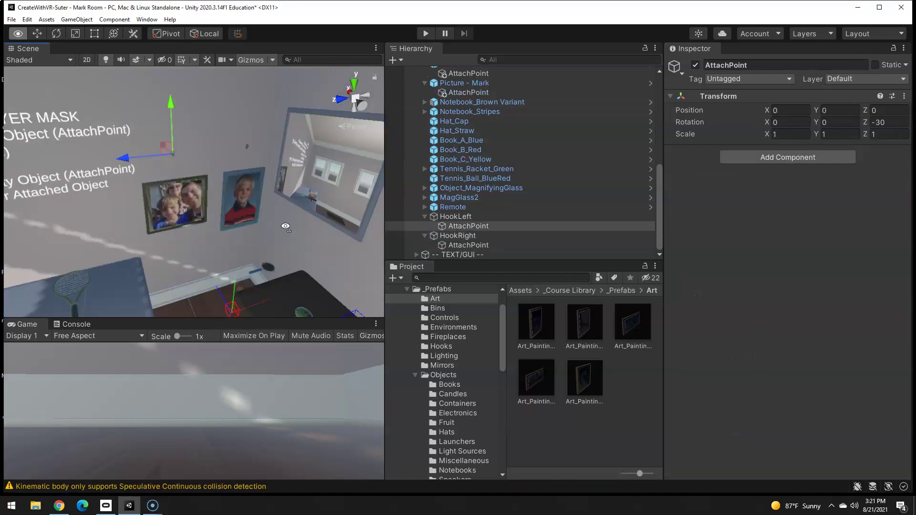
# - Assign HookLeft's AttachPoint as HookLeft's Attach Transform
pyautogui.keyDown('alt'); pyautogui.moveTo(286, 226); pyautogui.dragTo(412, 226); pyautogui.keyUp('alt')
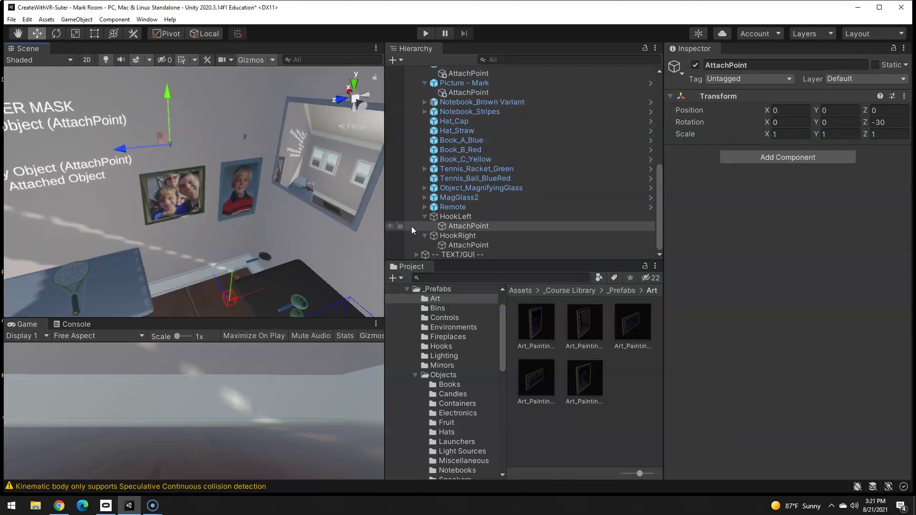
pyautogui.click(459, 217)
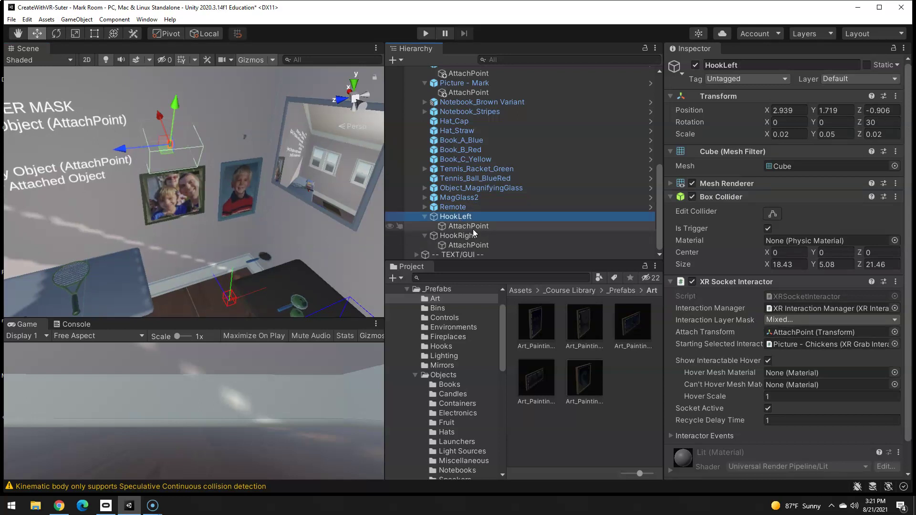
pyautogui.moveTo(473, 227); pyautogui.dragTo(792, 330)
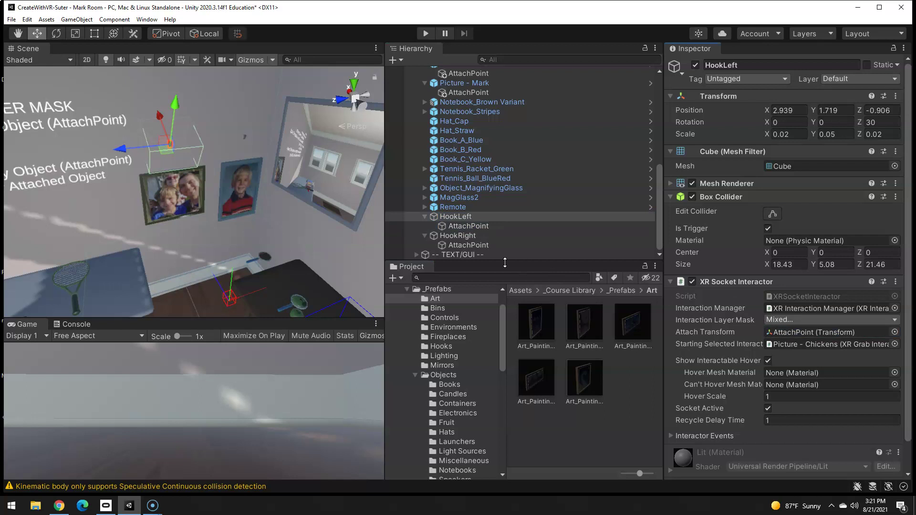
pyautogui.click(460, 234)
# - Assign HookRight's AttachPoint as its Attach Transform and review HookLeft's Interaction Layer Mask
pyautogui.moveTo(467, 245); pyautogui.dragTo(808, 333)
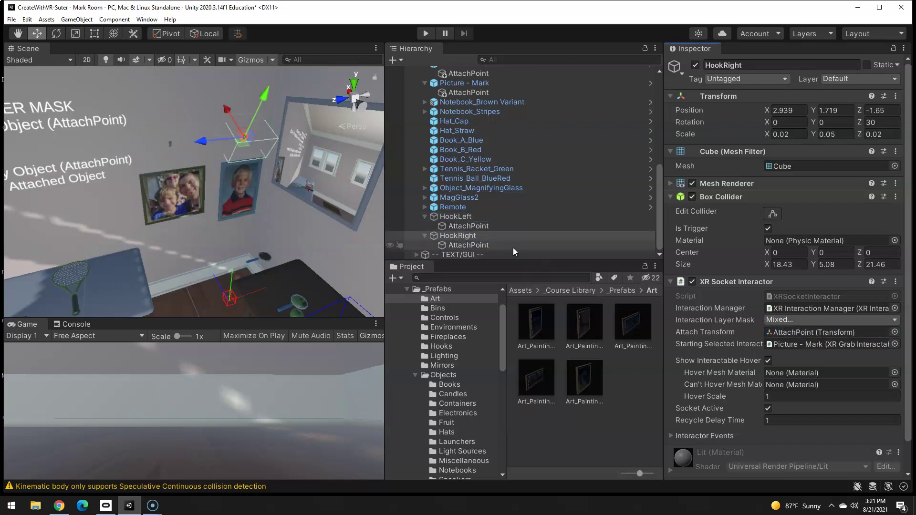
pyautogui.click(464, 216)
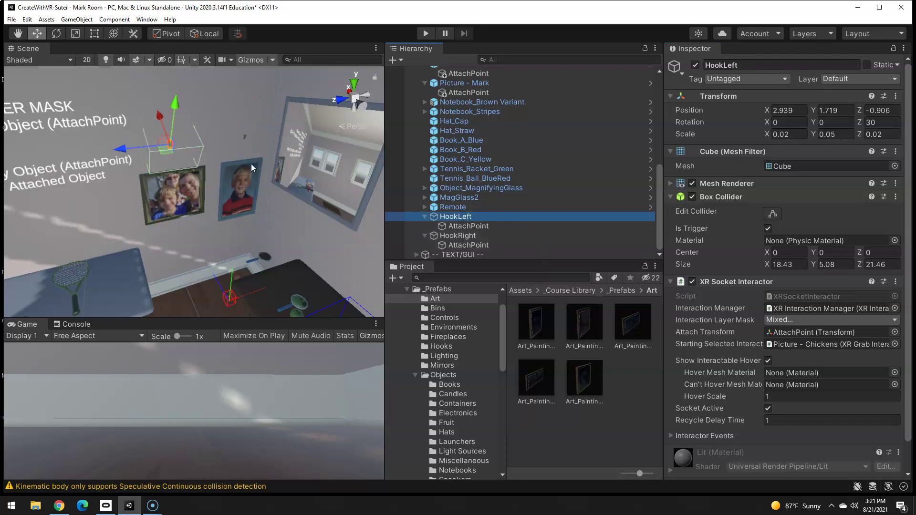
pyautogui.click(784, 319)
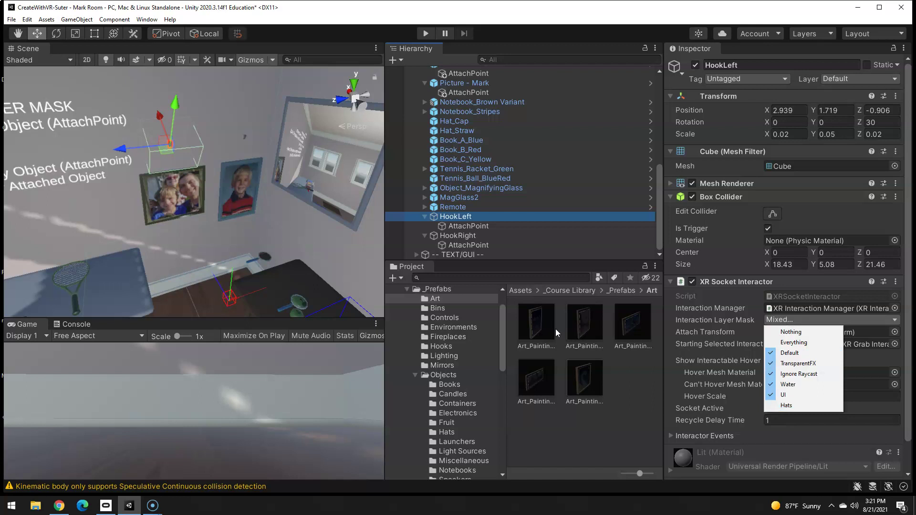
# - Review HookRight's Interaction Layer Mask and start Play mode to test the hooks
pyautogui.click(488, 235)
pyautogui.click(780, 319)
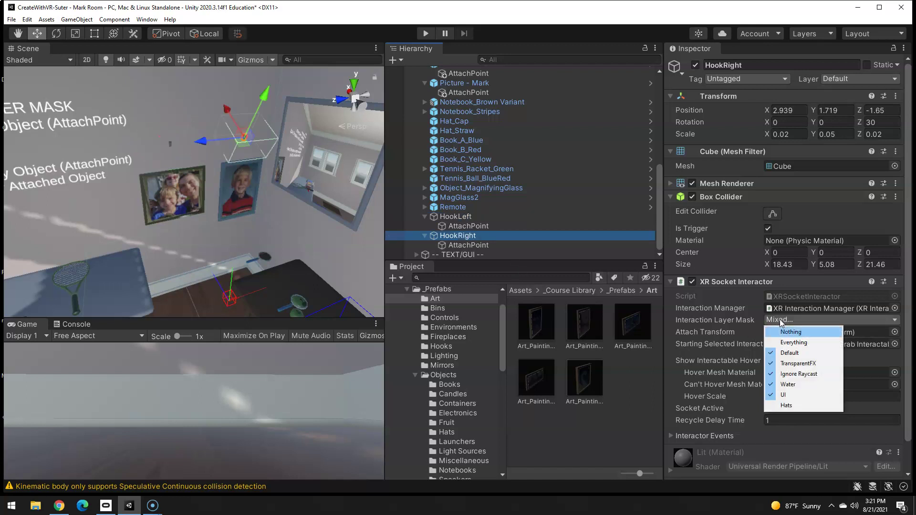
pyautogui.click(447, 216)
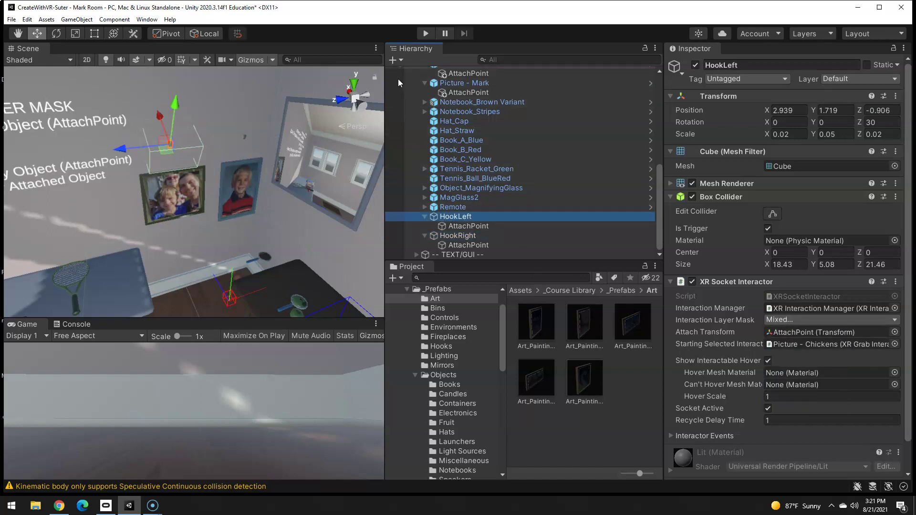
pyautogui.click(426, 32)
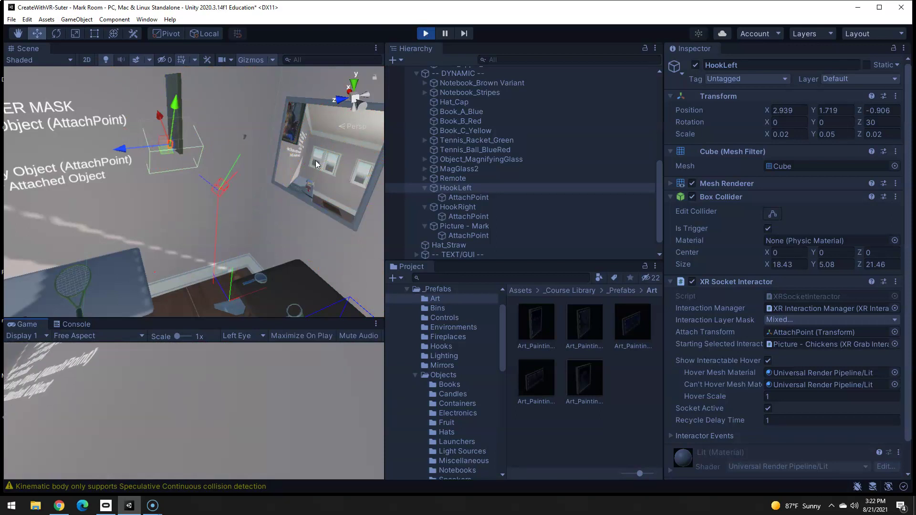
pyautogui.moveTo(200, 153); pyautogui.dragTo(119, 123, button='right')
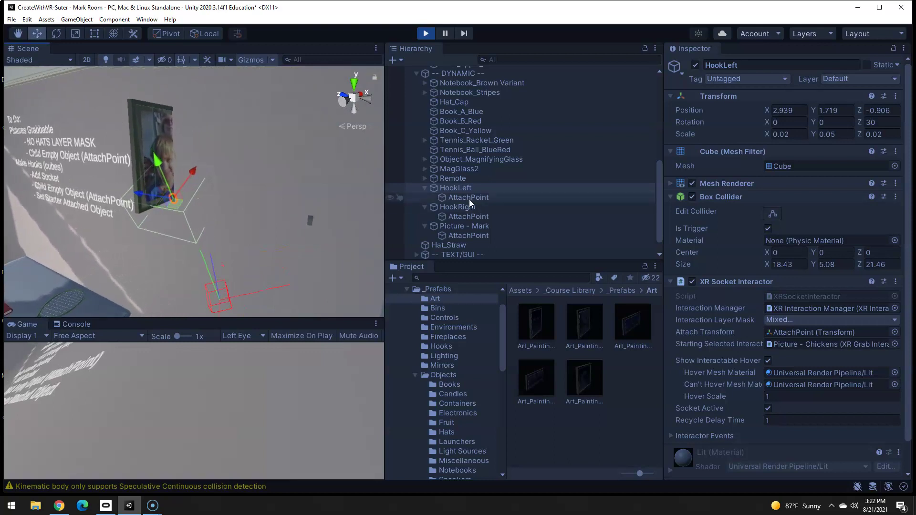
# - While playing, rotate HookLeft's AttachPoint to X 30, Y 90 so the picture faces outward
pyautogui.click(451, 196)
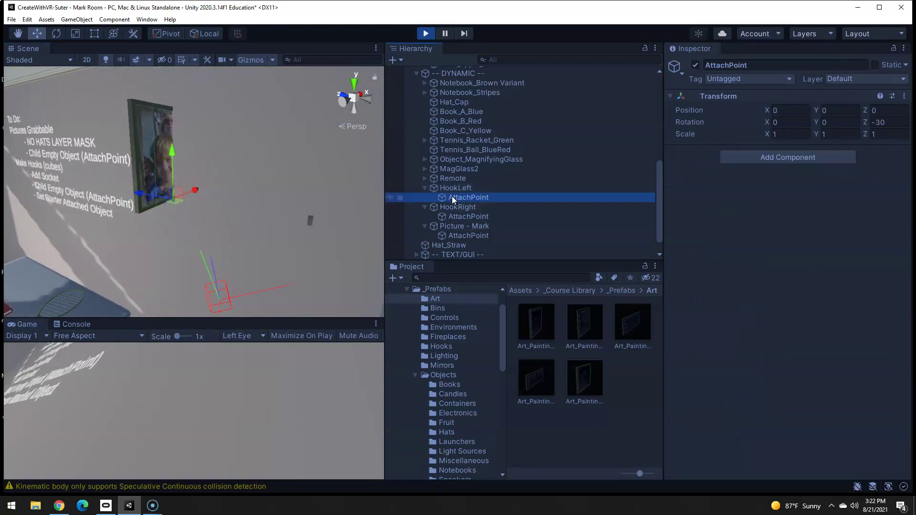
pyautogui.click(208, 34)
pyautogui.click(209, 34)
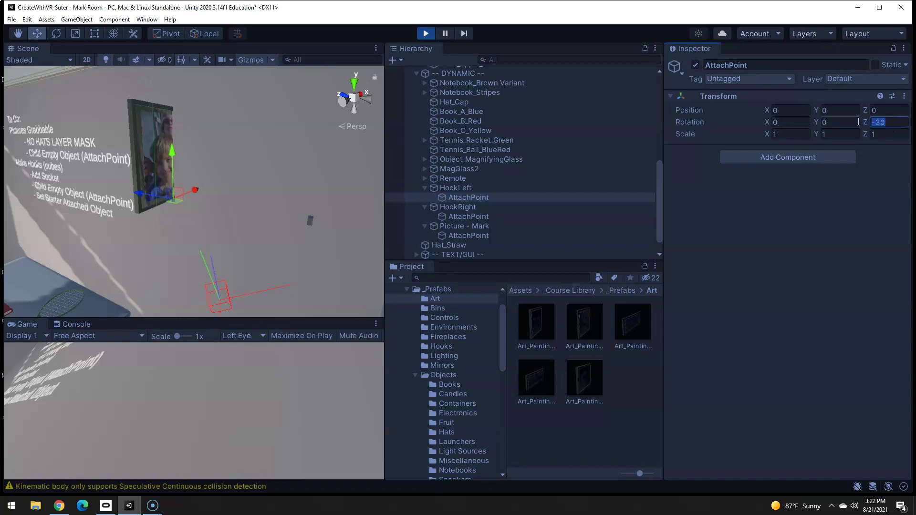
pyautogui.write('0')
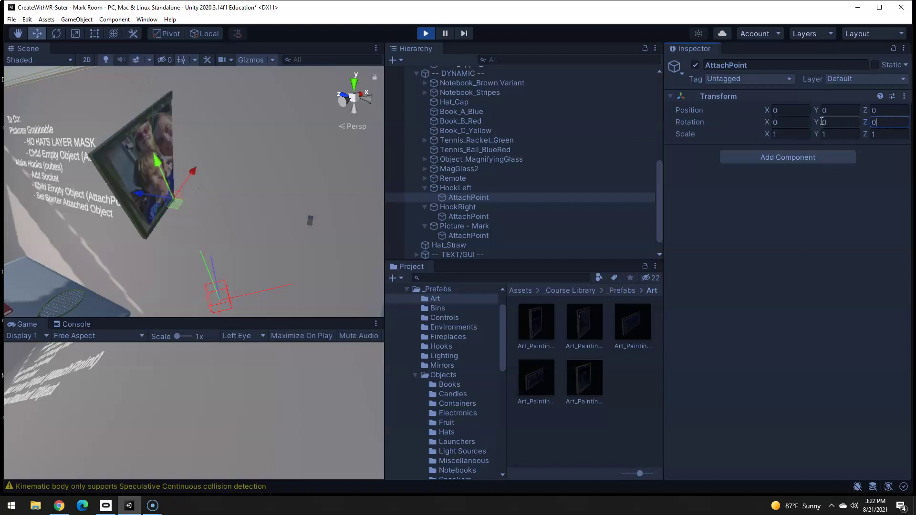
pyautogui.moveTo(818, 125); pyautogui.dragTo(720, 143)
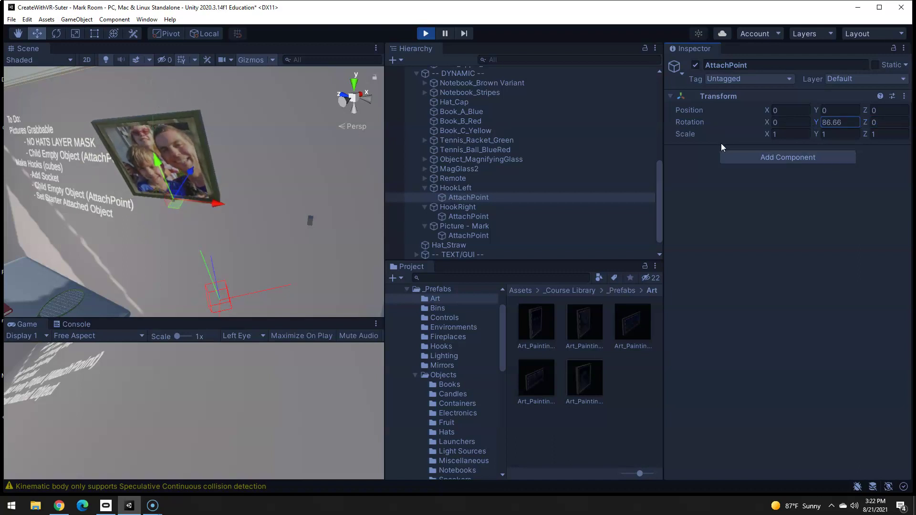
pyautogui.moveTo(849, 125); pyautogui.dragTo(810, 121)
pyautogui.write('90')
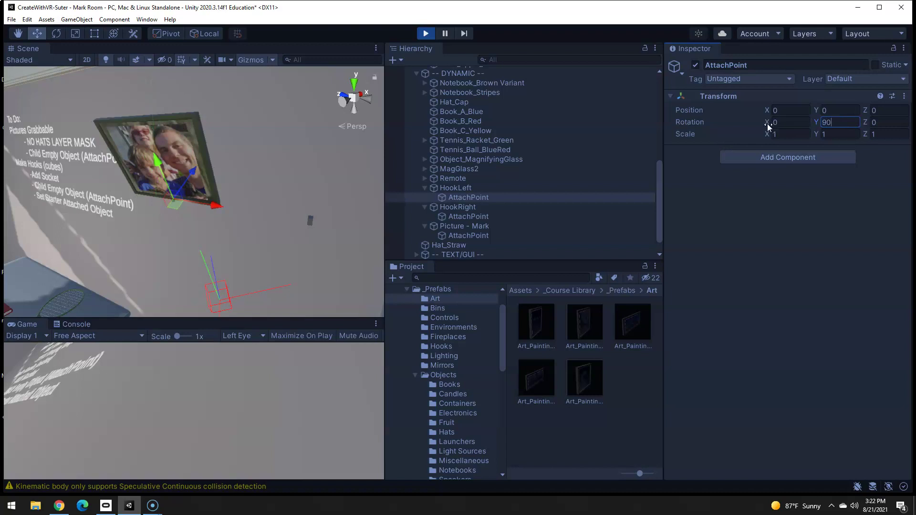
pyautogui.moveTo(769, 125); pyautogui.dragTo(456, 142)
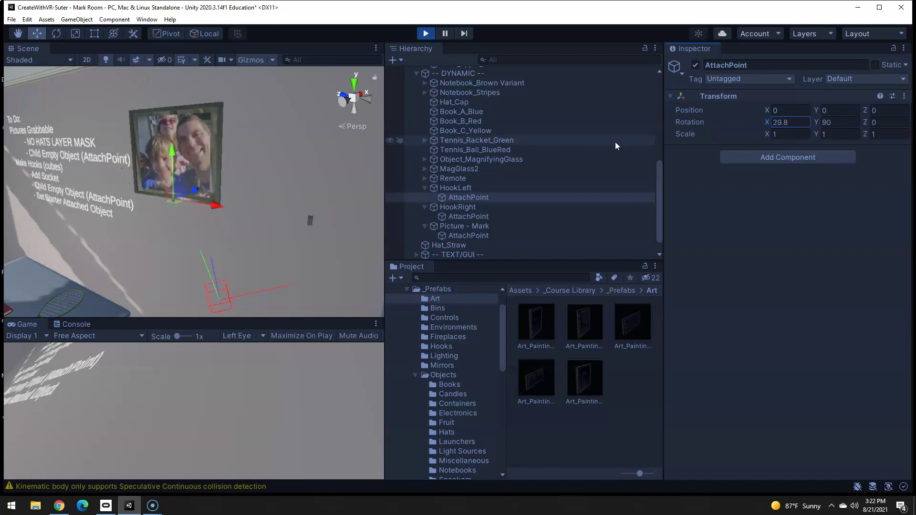
pyautogui.write('30')
# - Stop the play test and set HookLeft's AttachPoint rotation to 30, 90, 0
pyautogui.click(426, 34)
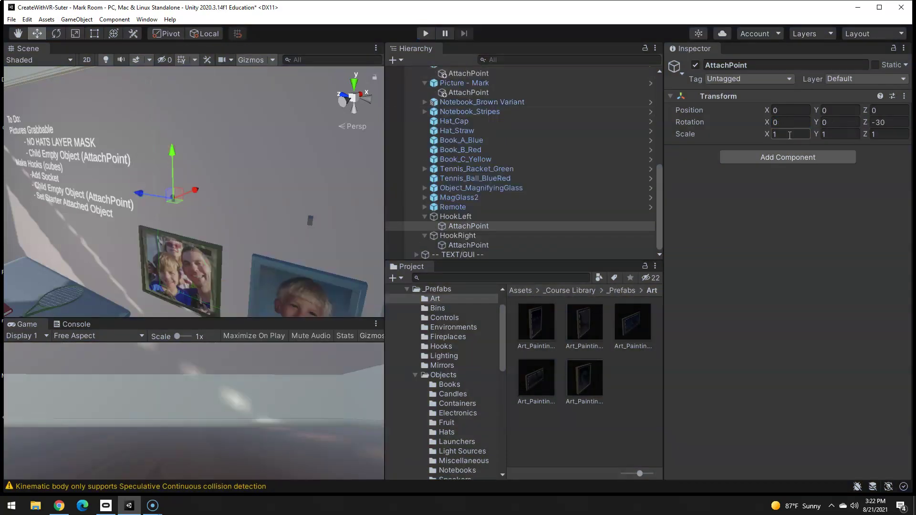
pyautogui.write('30')
pyautogui.press('Tab')
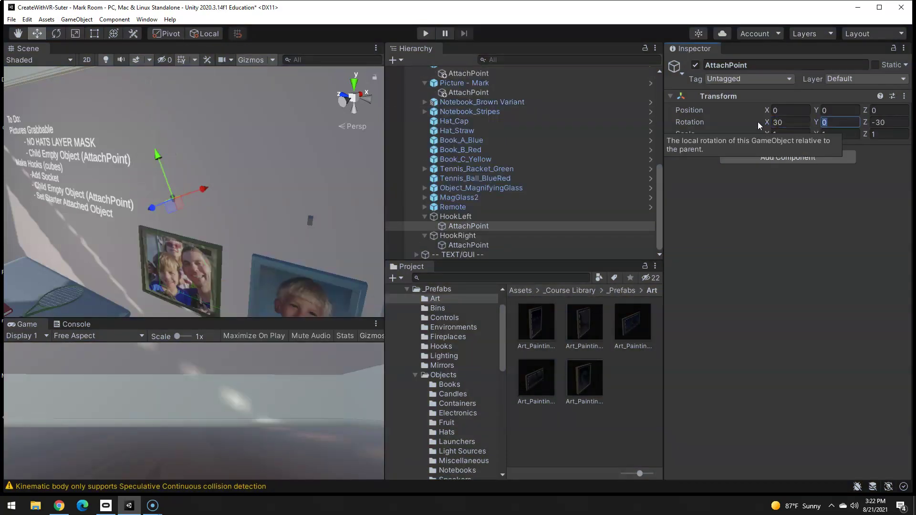
pyautogui.write('90')
pyautogui.press('Tab')
pyautogui.write('0')
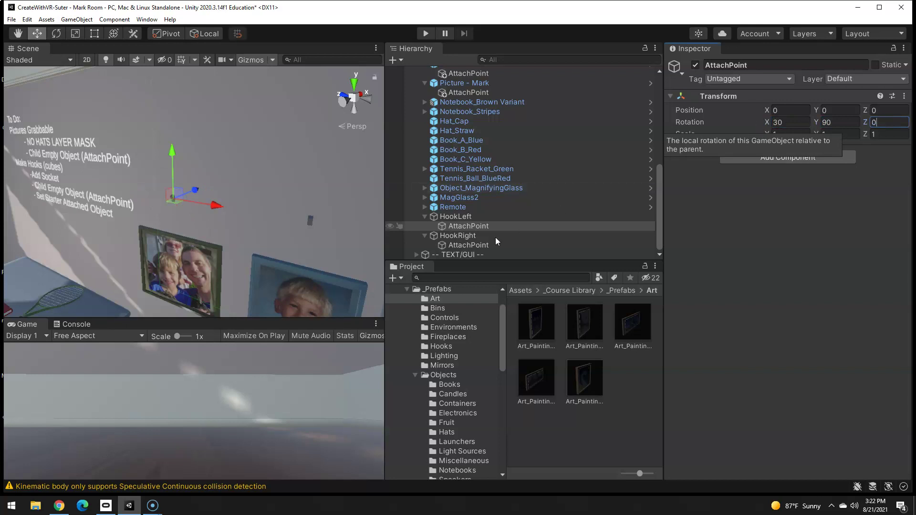
# - Set HookRight's AttachPoint rotation to 30, 90, 0
pyautogui.click(471, 245)
pyautogui.click(790, 122)
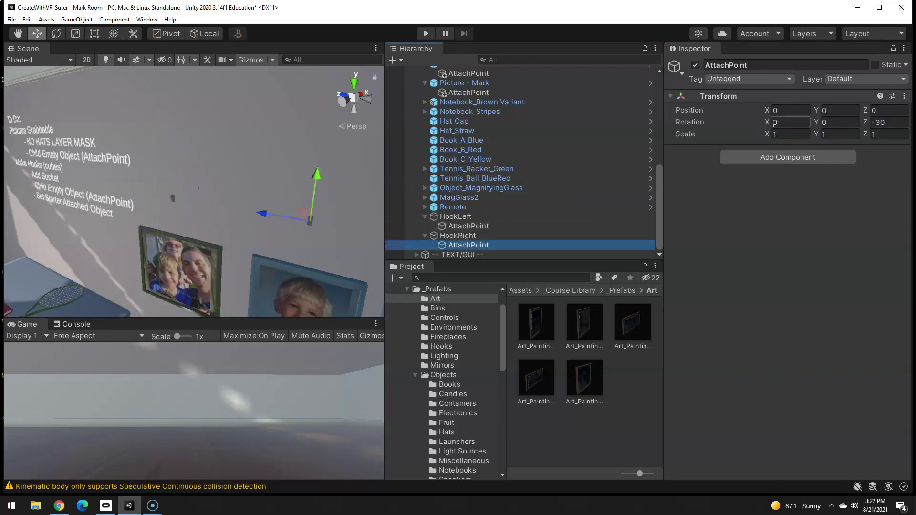
pyautogui.write('30')
pyautogui.press('Tab')
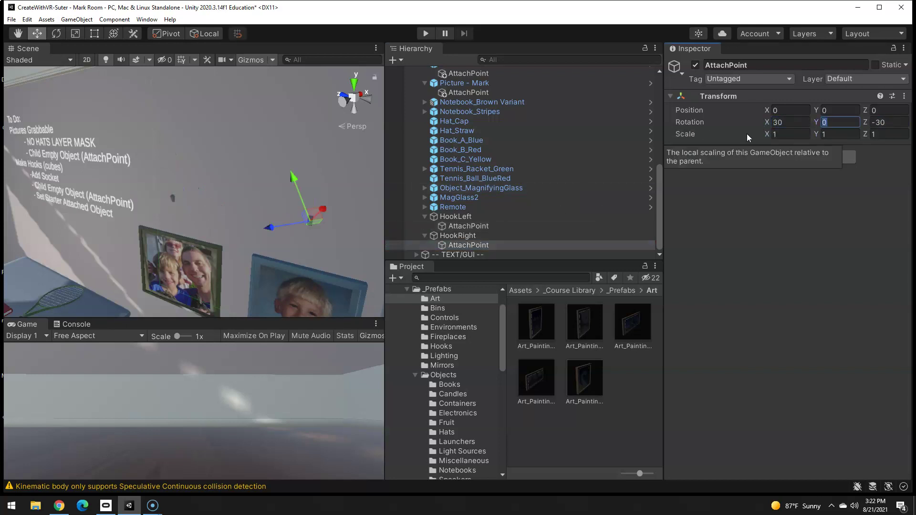
pyautogui.write('90')
pyautogui.press('Tab')
pyautogui.write('0')
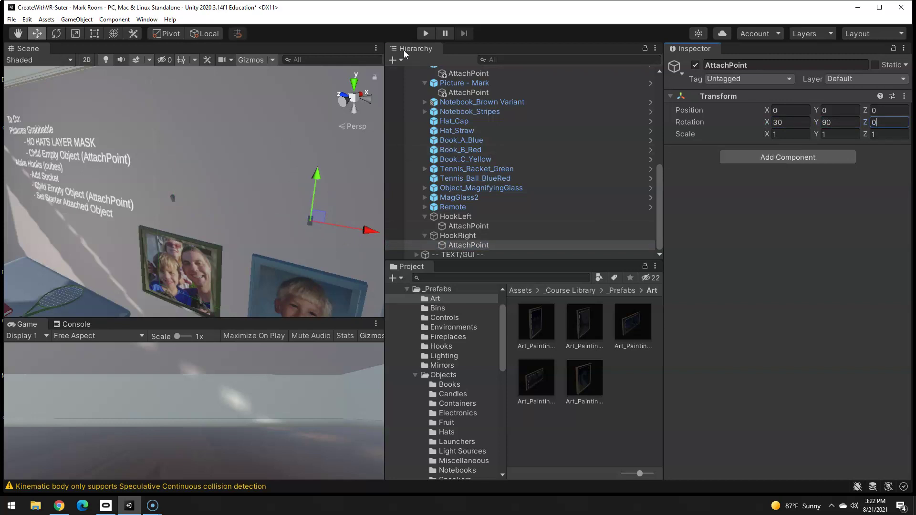
# - Run Play mode to see both picture frames hanging from HookLeft and HookRight
pyautogui.click(426, 34)
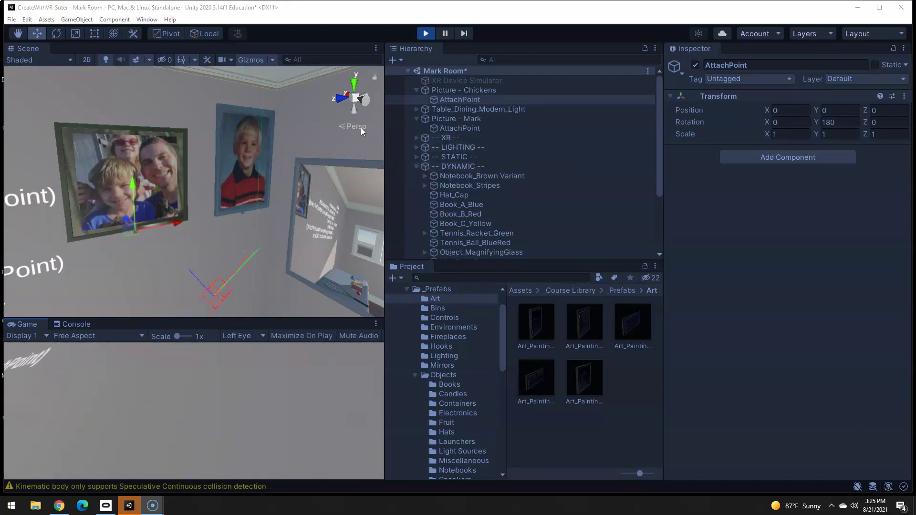
# - Move Picture - Chickens' AttachPoint to Y 0.33 and Z -0.09 during play
pyautogui.click(436, 100)
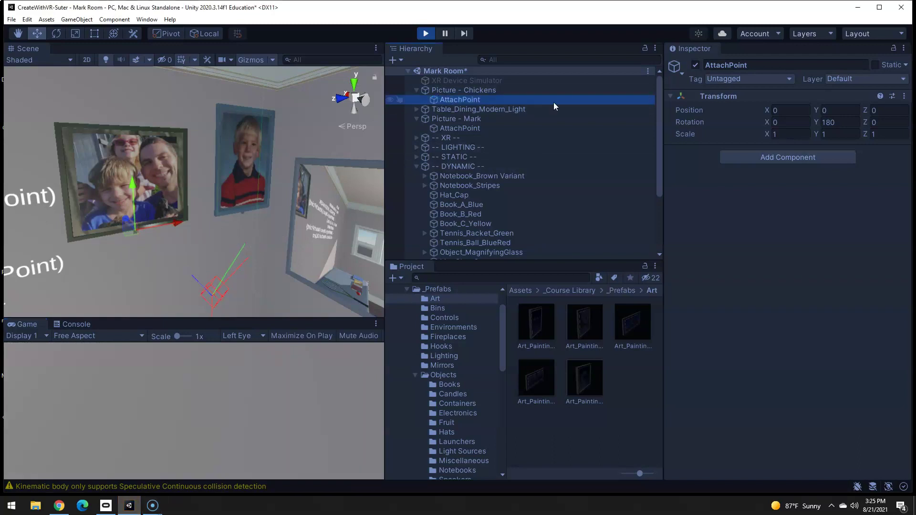
pyautogui.moveTo(817, 109); pyautogui.dragTo(826, 109)
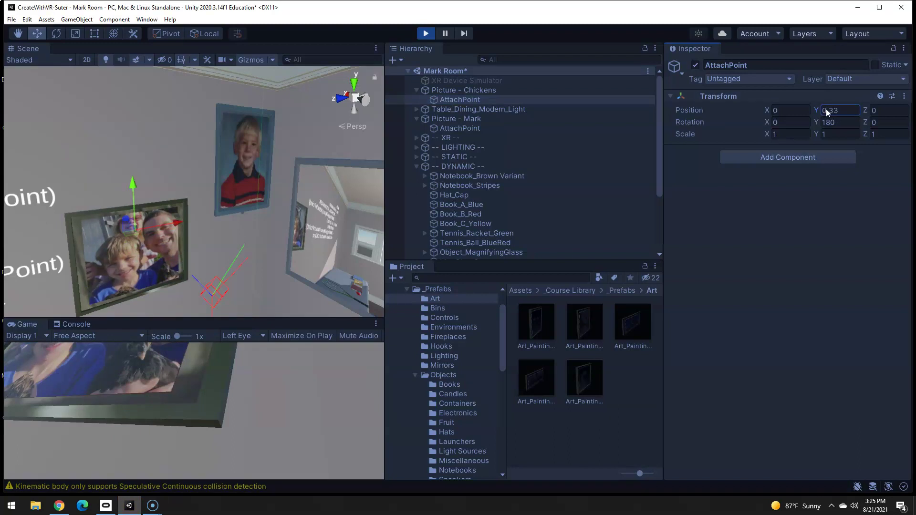
pyautogui.moveTo(225, 173); pyautogui.dragTo(289, 209, button='right')
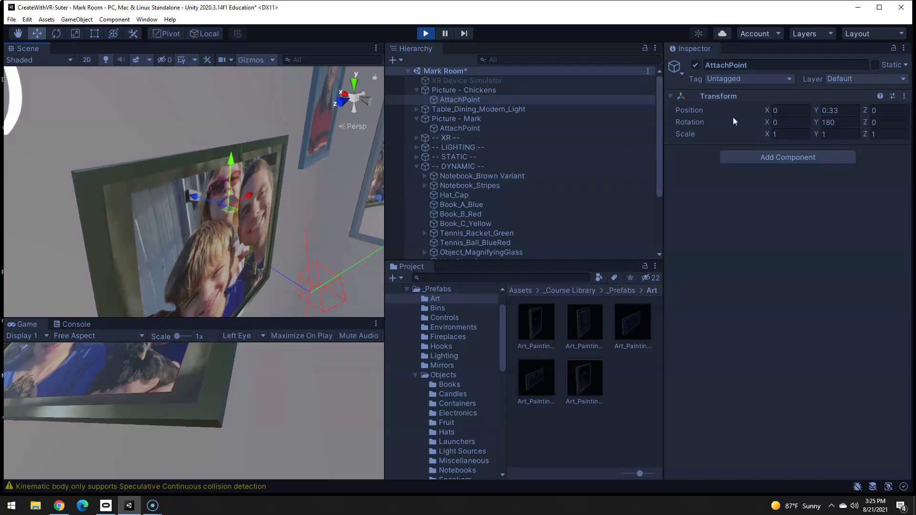
pyautogui.click(766, 110)
pyautogui.click(869, 110)
pyautogui.moveTo(871, 109); pyautogui.dragTo(868, 109)
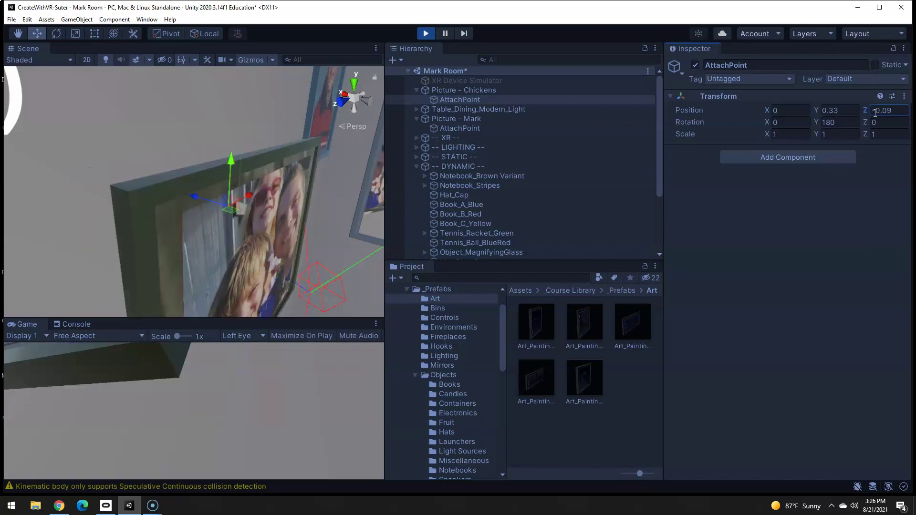
# - Set Picture - Mark's AttachPoint position to Y 0.33 and Z -0.09
pyautogui.moveTo(268, 134); pyautogui.dragTo(253, 130, button='right')
pyautogui.click(256, 129)
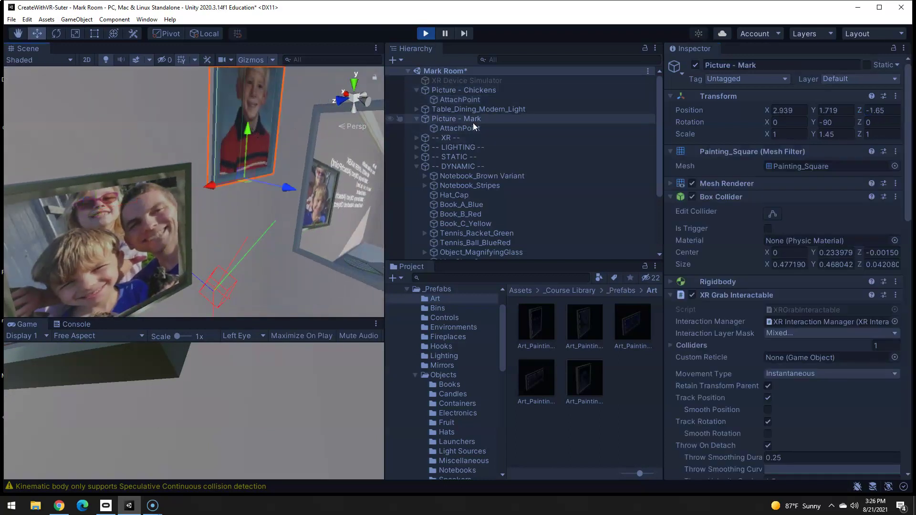
pyautogui.click(464, 128)
pyautogui.click(839, 110)
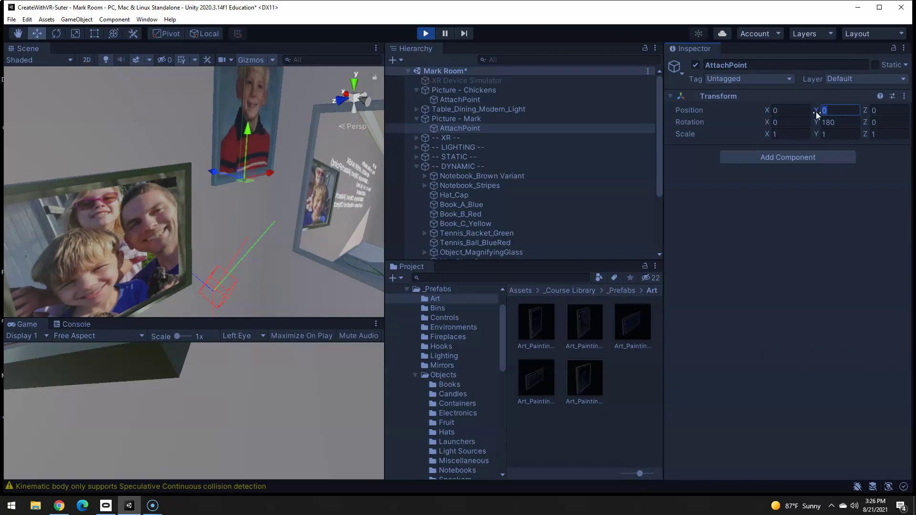
pyautogui.write('0.33')
pyautogui.press('Tab')
pyautogui.write('.0')
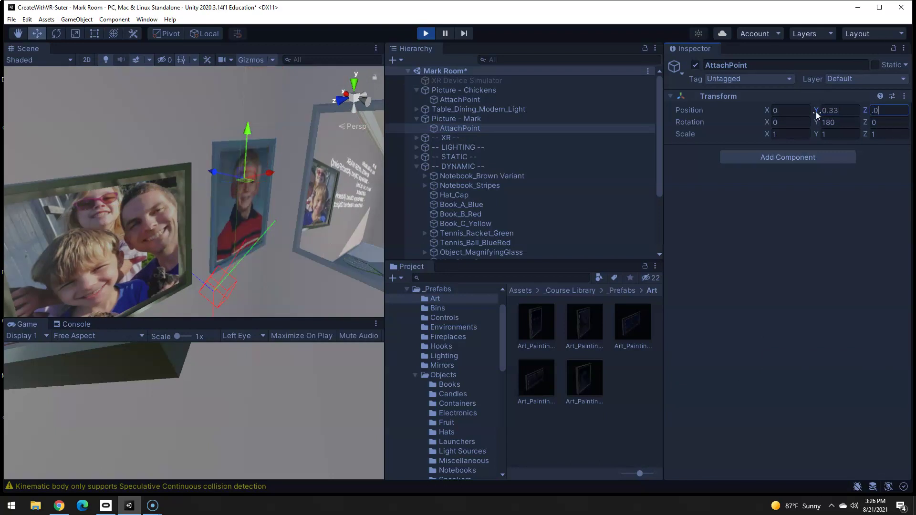
pyautogui.write('9')
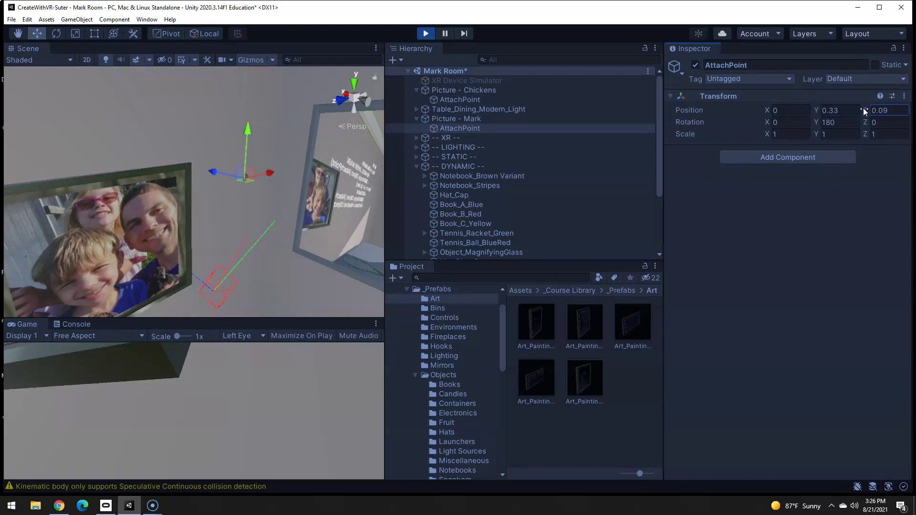
pyautogui.moveTo(863, 110); pyautogui.dragTo(860, 110)
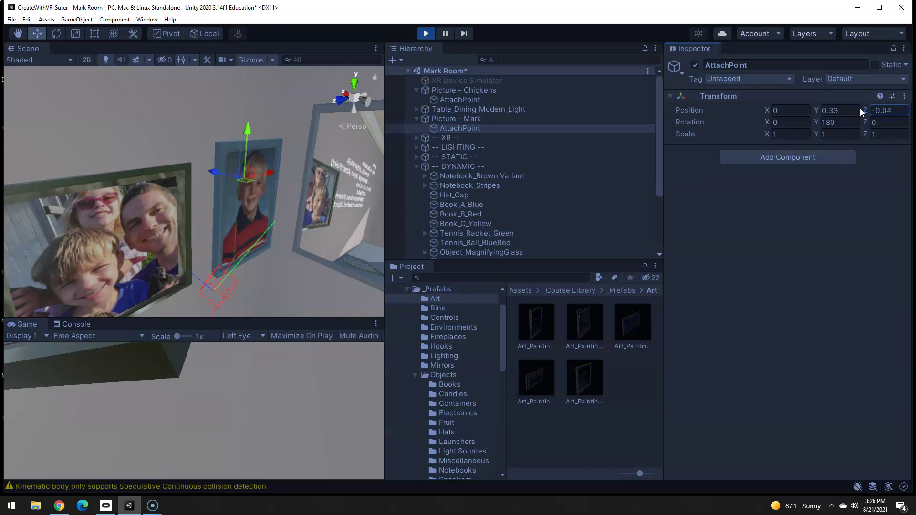
pyautogui.doubleClick(891, 111)
pyautogui.write('-.09')
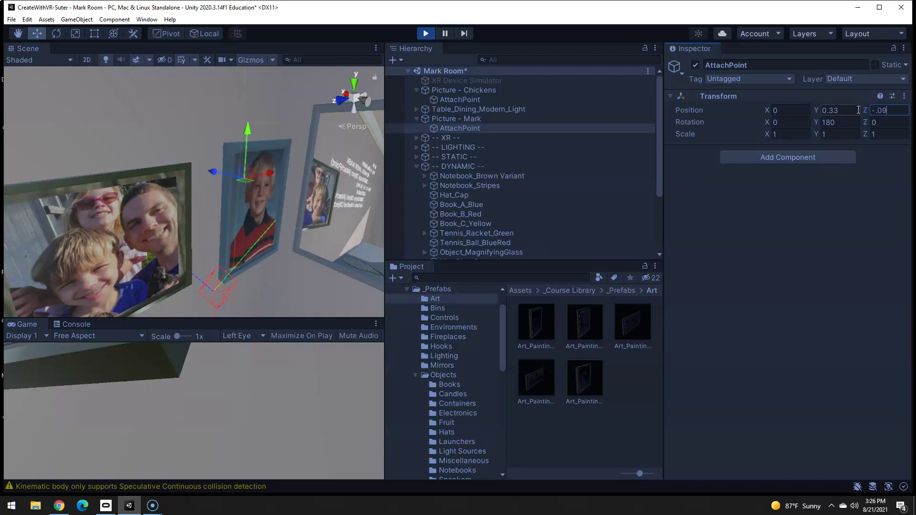
# - Copy the tuned AttachPoint Transform, stop play, and paste it onto Picture - Chickens' AttachPoint
pyautogui.click(905, 96)
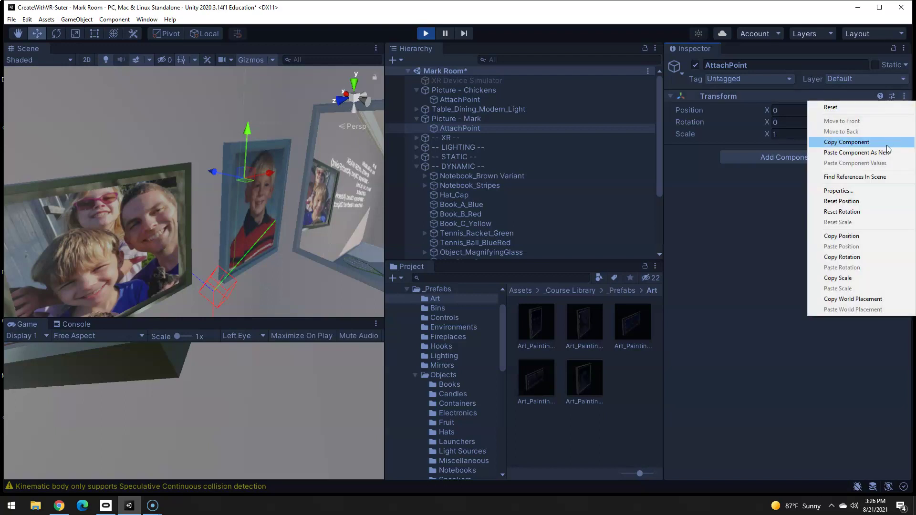
pyautogui.click(887, 142)
pyautogui.click(426, 33)
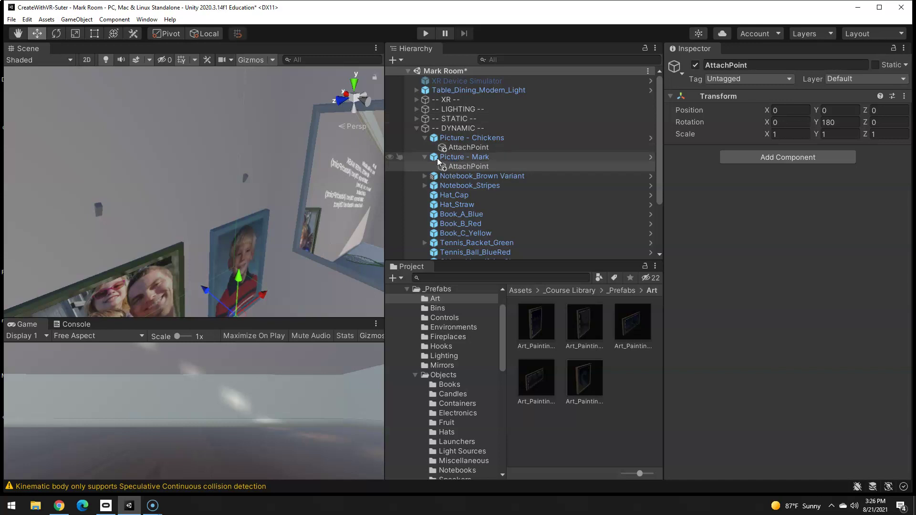
pyautogui.click(450, 147)
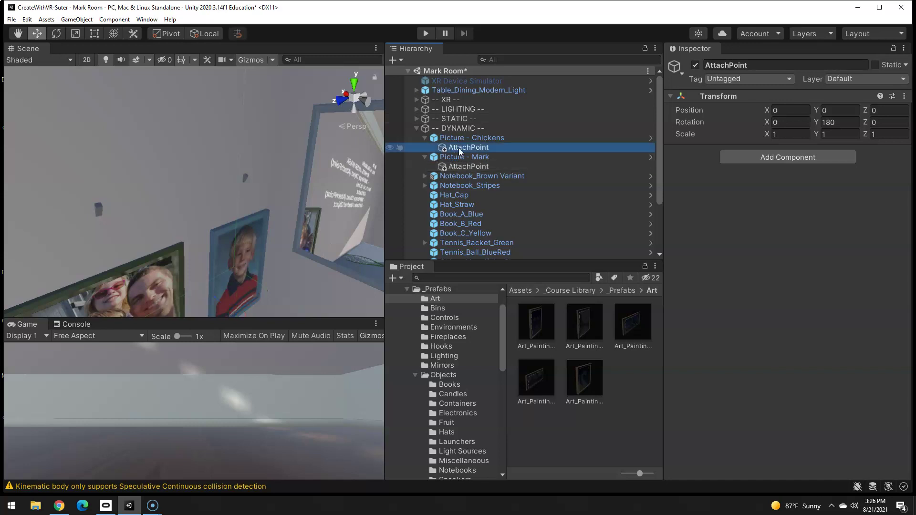
pyautogui.click(904, 97)
pyautogui.click(840, 163)
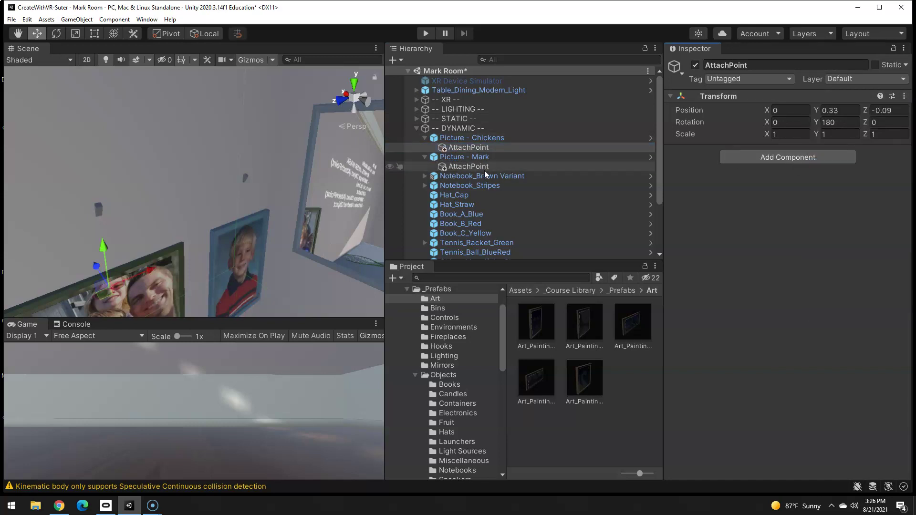
# - Paste the same 0, 0.33, -0.09 Transform values onto Picture - Mark's AttachPoint
pyautogui.click(476, 167)
pyautogui.click(904, 97)
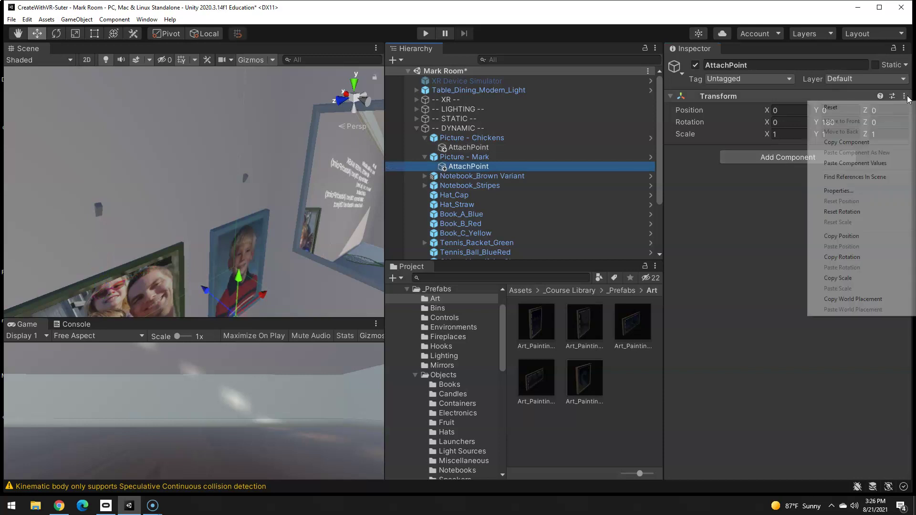
pyautogui.click(855, 162)
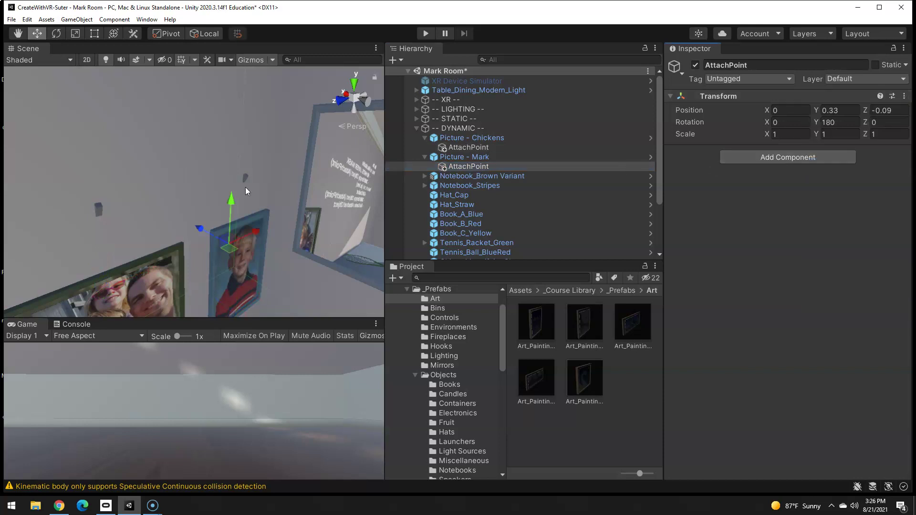
pyautogui.moveTo(246, 191); pyautogui.dragTo(280, 97, button='right')
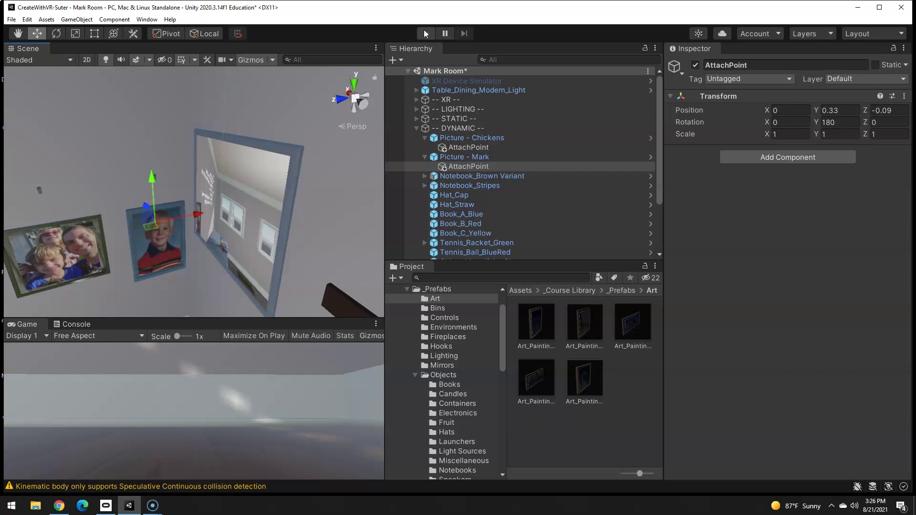
# - Run Play mode again to try grabbing the pictures with their adjusted attach points
pyautogui.click(426, 33)
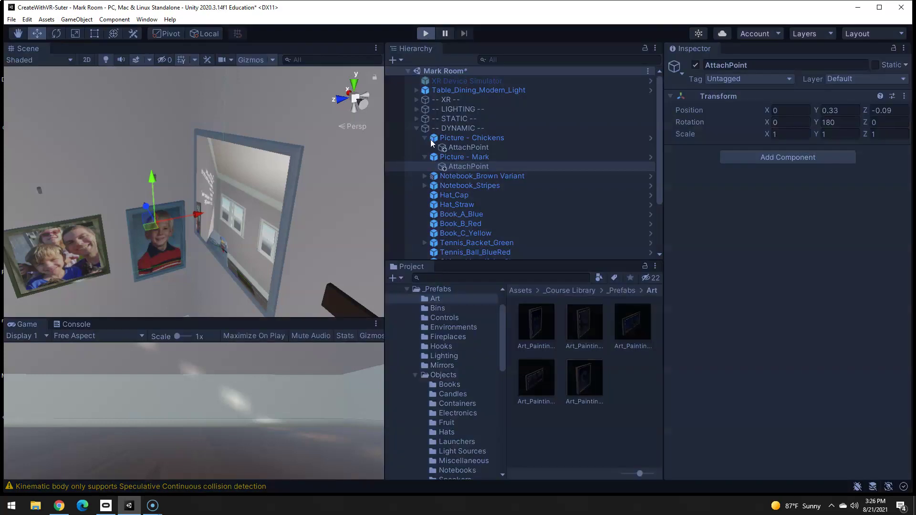